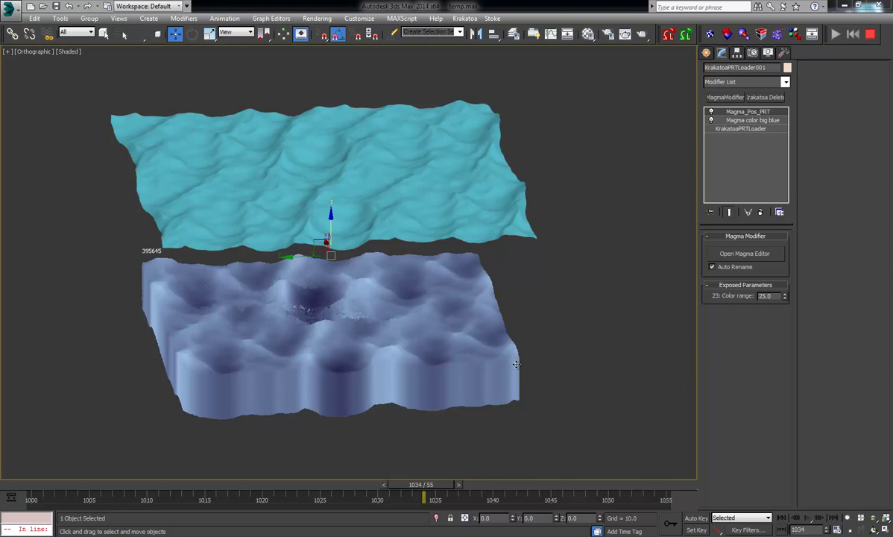
Step: Review the displaced particle ocean from several angles at frames 1022, 1007, 1013 and 1031
middle_click_drag(516, 363, 537, 362)
scroll(495, 362, "up", 2)
middle_click_drag(485, 375, 430, 379, "alt")
middle_click_drag(429, 379, 489, 404)
middle_click_drag(489, 404, 456, 410, "alt")
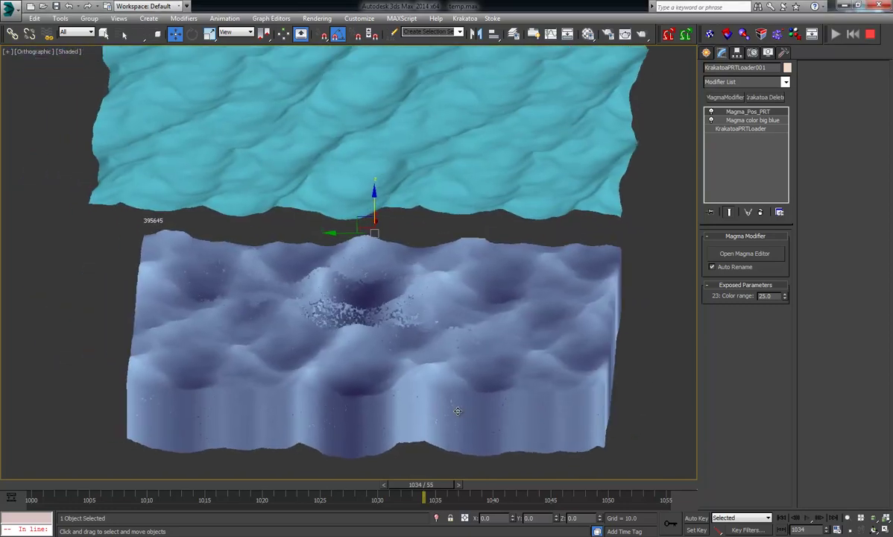
left_click(290, 486)
scroll(383, 319, "down", 2)
mouse_move(383, 321)
middle_mouse_down()
mouse_move(422, 305)
mouse_move(333, 346)
mouse_move(366, 349)
middle_mouse_up()
scroll(367, 350, "up", 1)
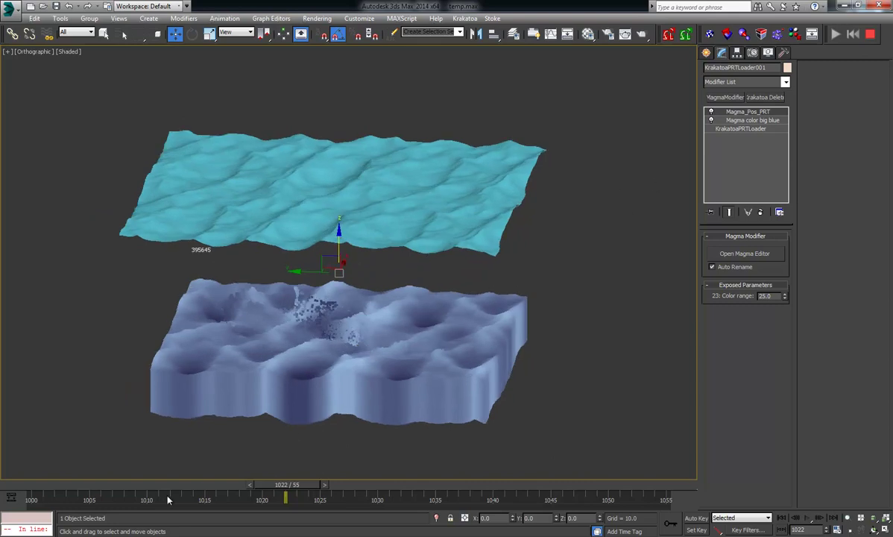
left_click(116, 485)
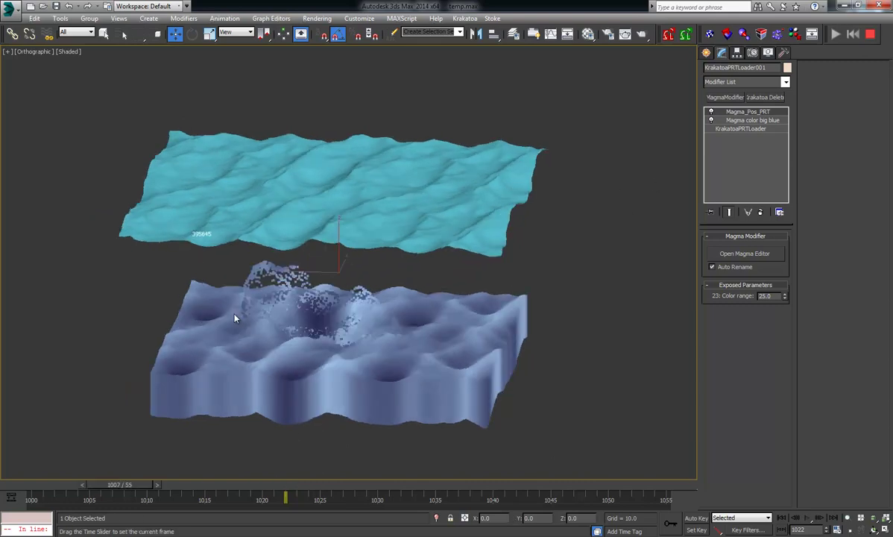
middle_click_drag(286, 360, 291, 342, "alt")
middle_click_drag(379, 324, 385, 274, "alt")
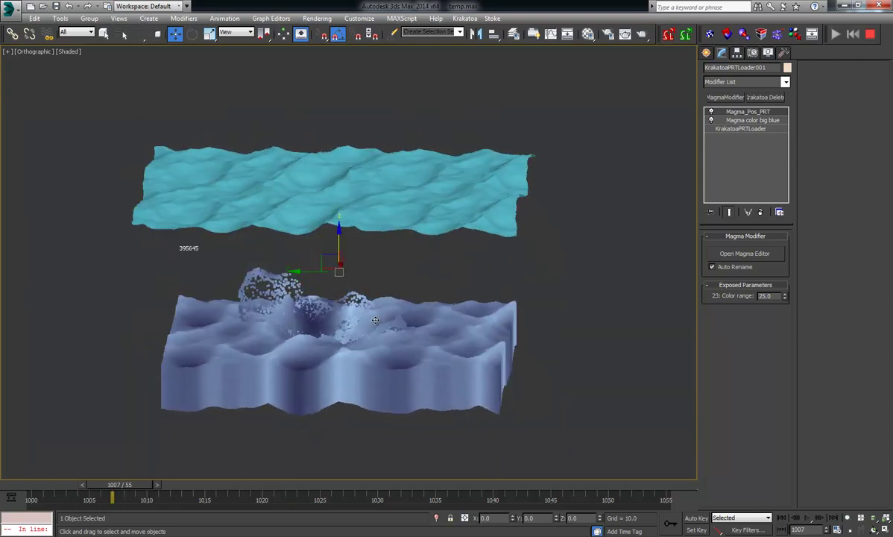
mouse_move(375, 320)
middle_mouse_down("alt")
mouse_move(351, 336)
mouse_move(351, 300)
middle_mouse_up("alt")
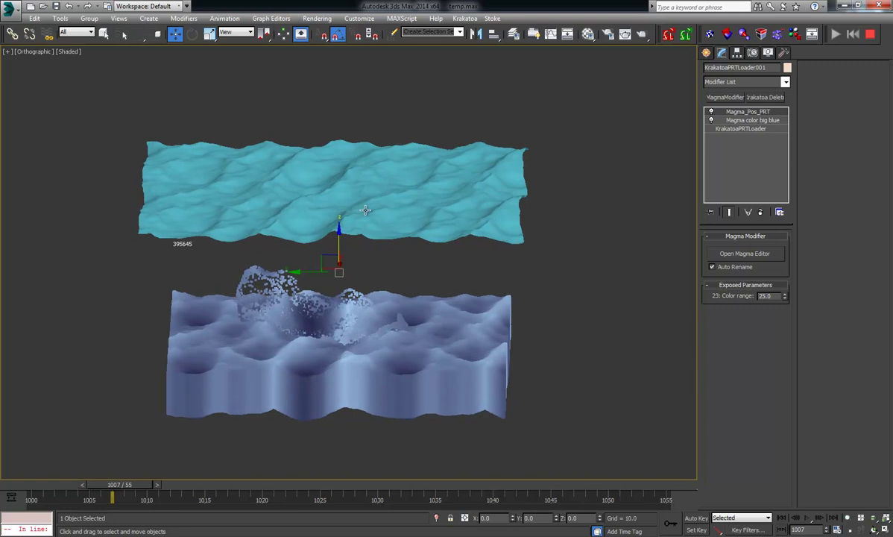
middle_click_drag(365, 203, 398, 173, "alt")
left_click(199, 486)
key("comma")
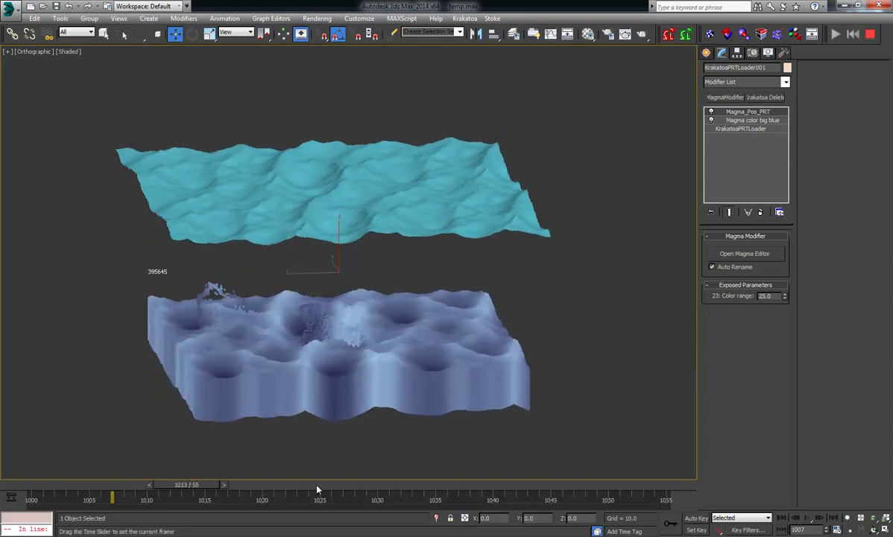
left_click(385, 484)
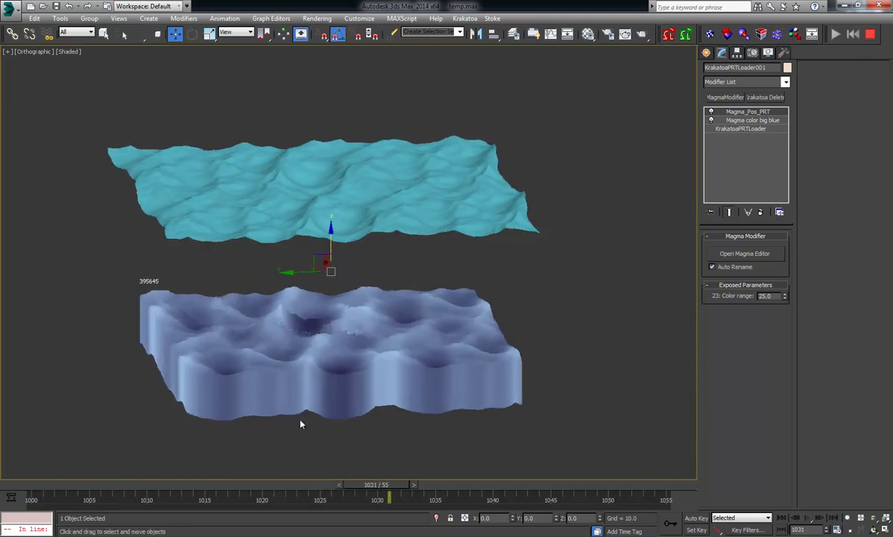
Step: Inspect the ocean plane's Houdini_Ocean settings and the particle loader's modifiers, and compare both wave surfaces from the side
key("q")
left_click(422, 176)
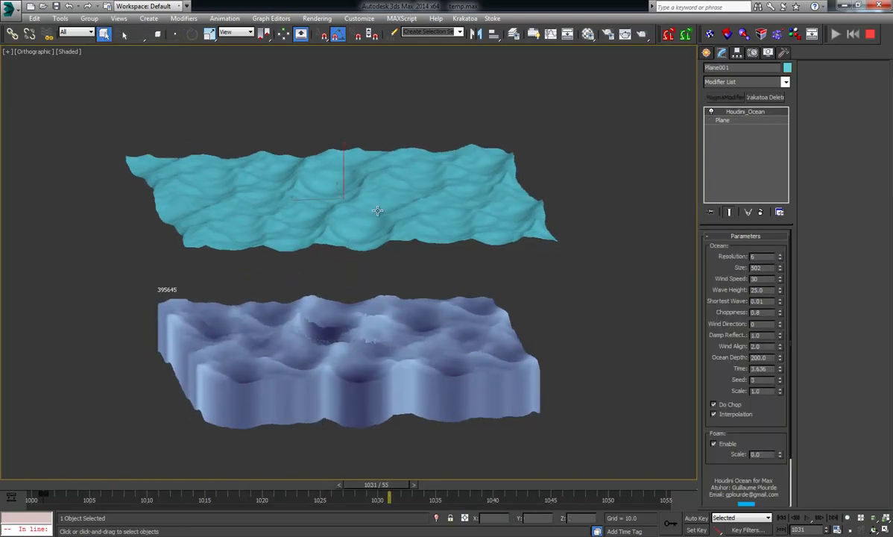
mouse_move(377, 212)
middle_mouse_down("alt")
mouse_move(406, 212)
mouse_move(374, 220)
mouse_move(387, 209)
middle_mouse_up("alt")
scroll(383, 220, "up", 2)
scroll(387, 213, "down", 3)
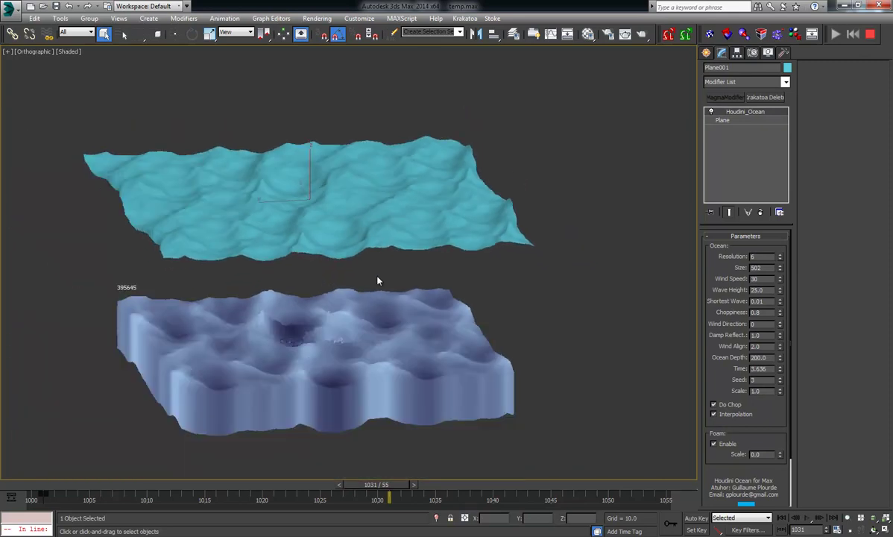
left_click(323, 305)
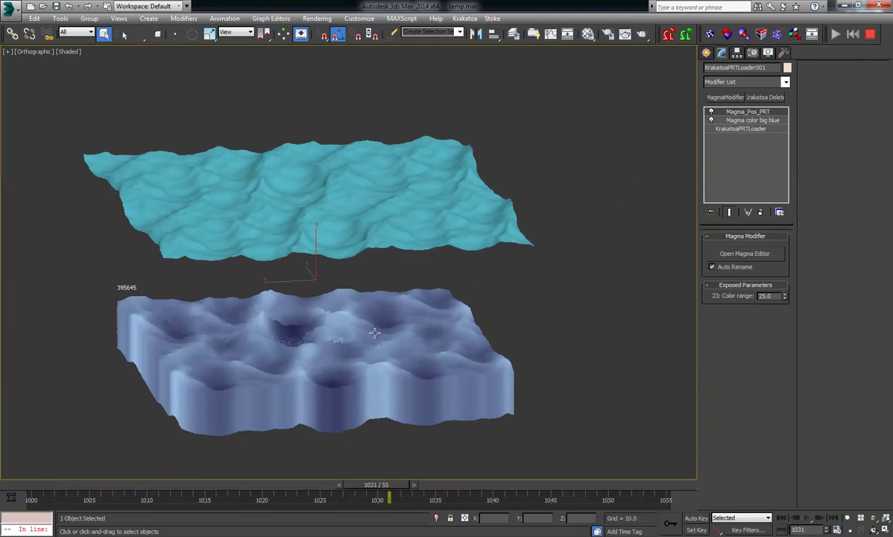
middle_click_drag(364, 344, 376, 221, "alt")
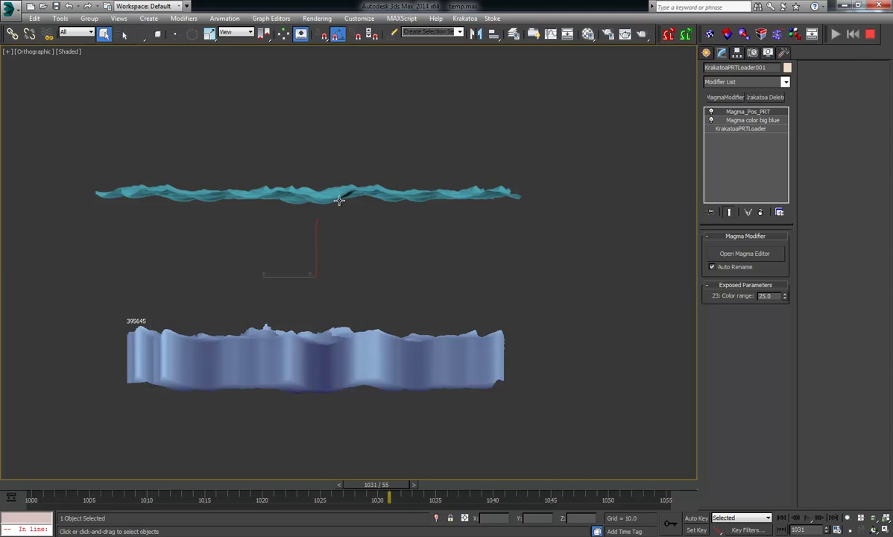
mouse_move(340, 210)
middle_mouse_down("alt")
mouse_move(320, 197)
mouse_move(327, 203)
middle_mouse_up("alt")
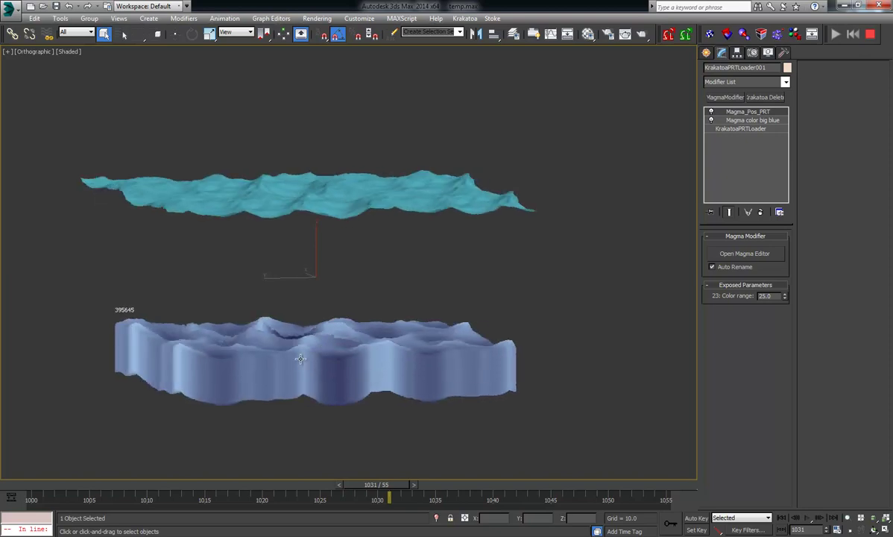
left_click_drag(327, 347, 326, 358, "alt")
middle_click_drag(321, 348, 326, 343, "alt")
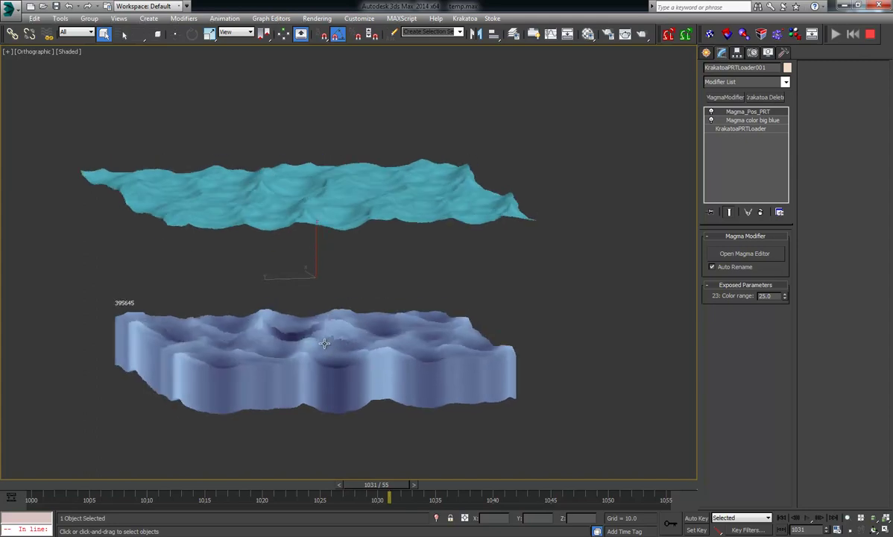
Step: Compare the particle splash with the ocean plane at frames 1036, 1007 and 1012 from different angles
left_click(450, 486)
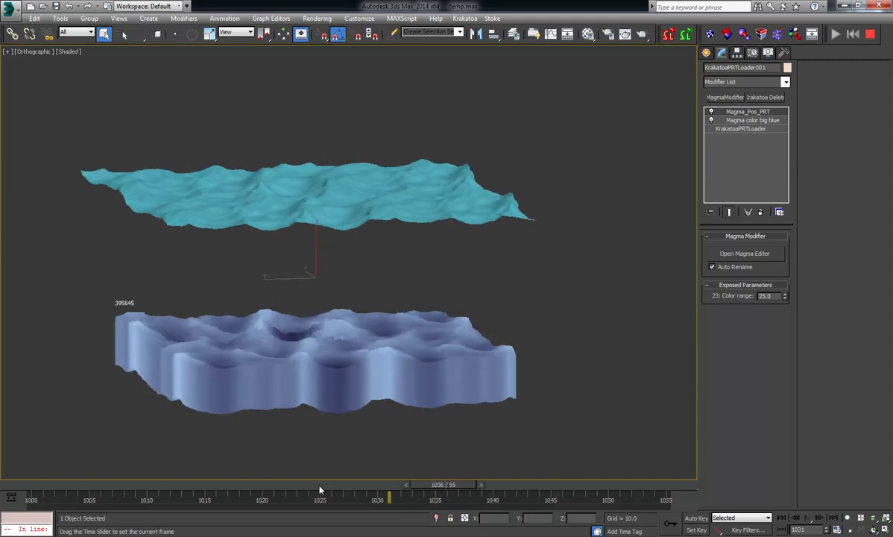
left_click(124, 485)
key("comma")
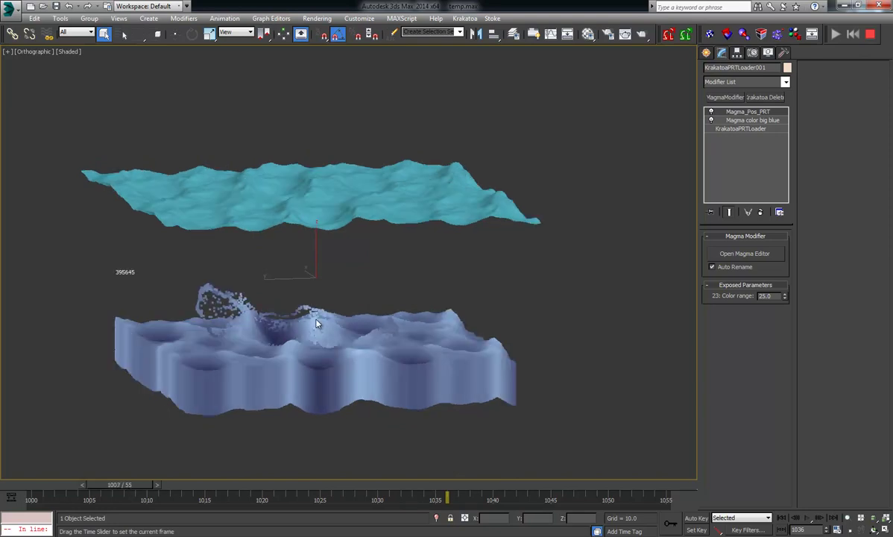
middle_click_drag(280, 357, 312, 350, "alt")
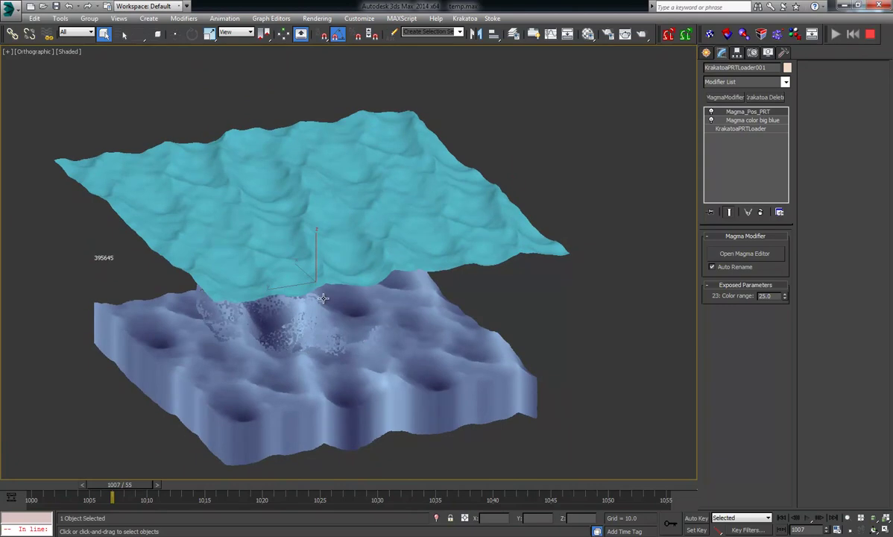
middle_click_drag(322, 299, 345, 384, "alt")
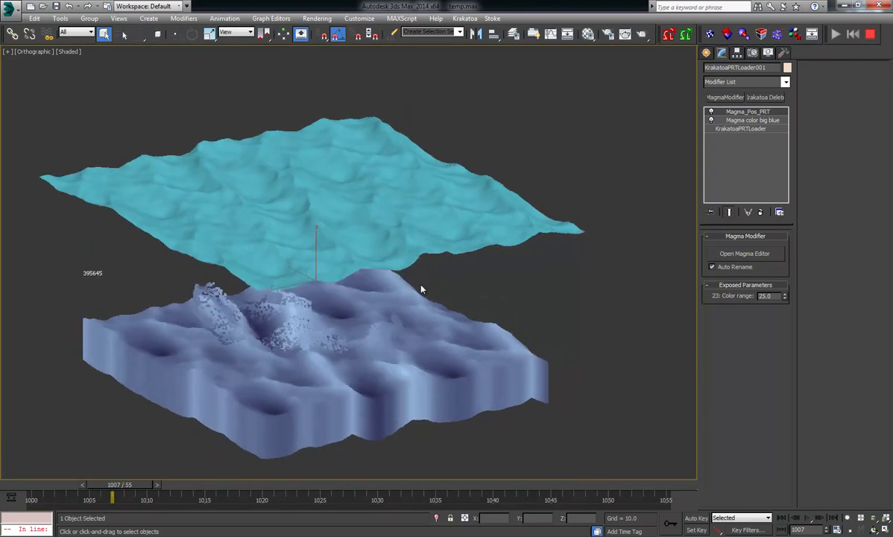
middle_click_drag(453, 314, 382, 308, "alt")
left_click_drag(130, 487, 185, 490)
key("comma")
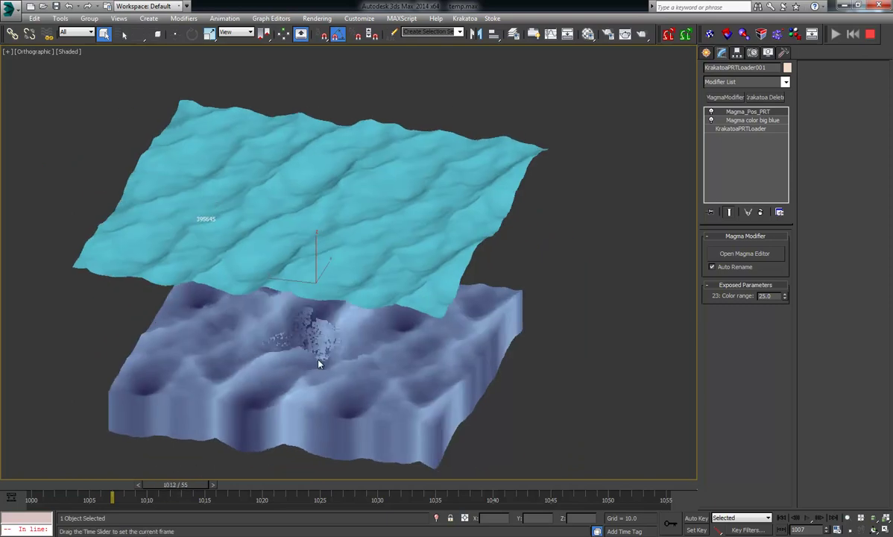
middle_click_drag(335, 363, 349, 363, "alt")
left_click(457, 178)
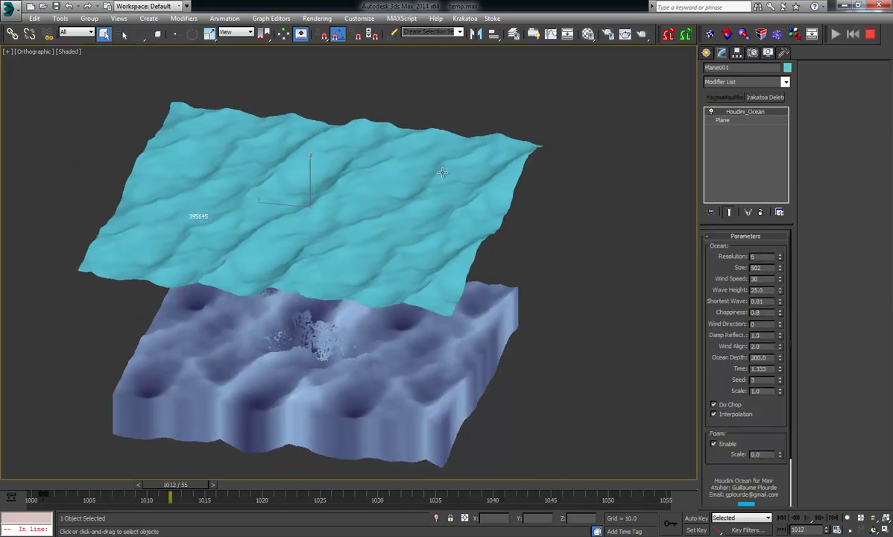
left_click_drag(392, 283, 407, 273, "alt")
scroll(472, 349, "down", 1)
Step: Delete the Magma_Pos_PRT modifier from the Krakatoa particle loader and go to frame 1005
left_click(473, 360)
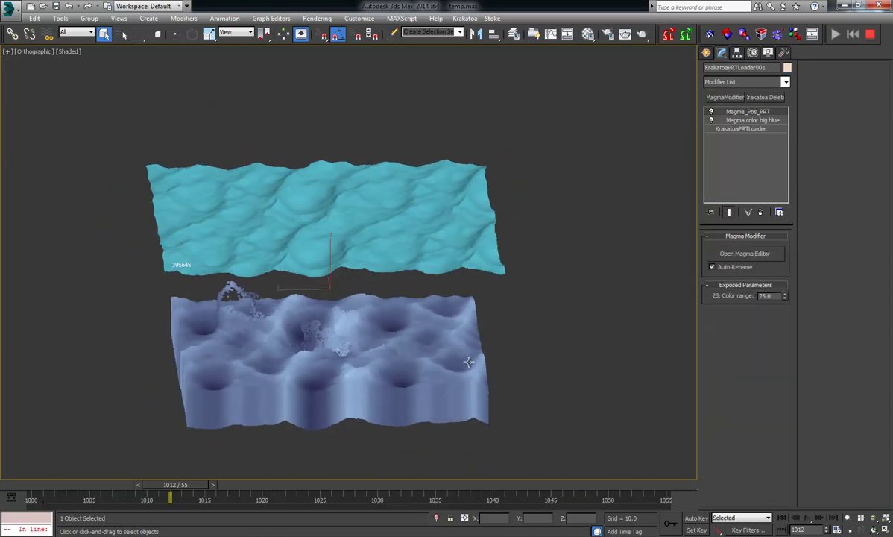
left_click(761, 212)
scroll(402, 336, "up", 3)
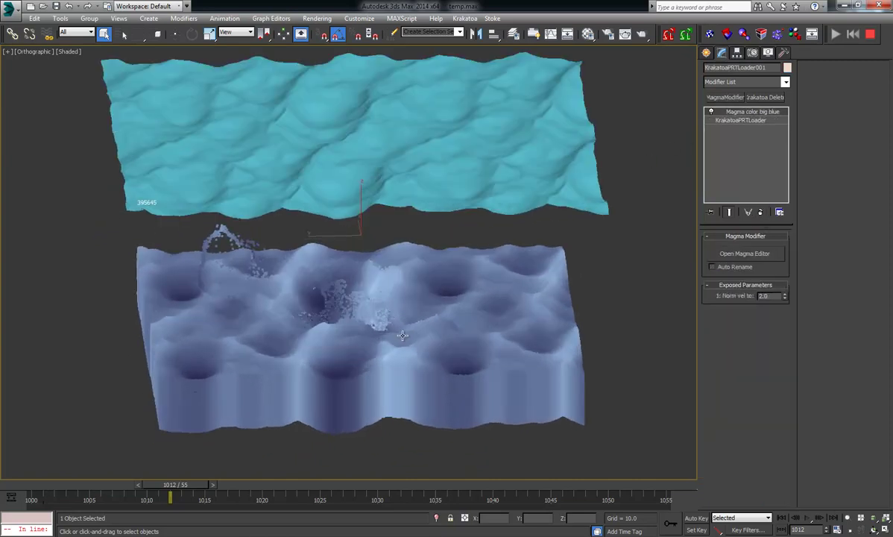
key("period")
mouse_move(379, 339)
middle_mouse_down("alt")
mouse_move(399, 325)
mouse_move(369, 351)
middle_mouse_up("alt")
left_click(89, 498)
middle_click_drag(234, 381, 246, 370, "alt")
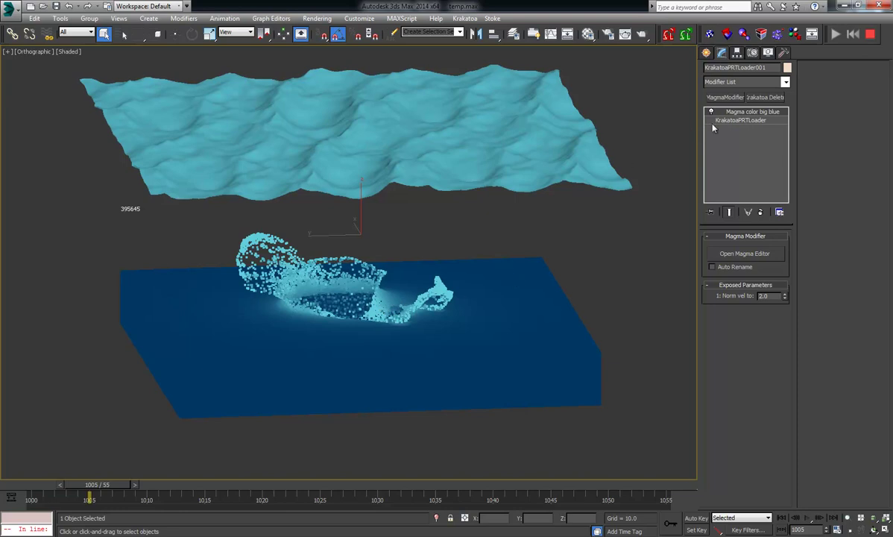
Step: Add a new Magma modifier to the particle loader and open its flow editor beside the visible particles
left_click(708, 97)
left_click(743, 254)
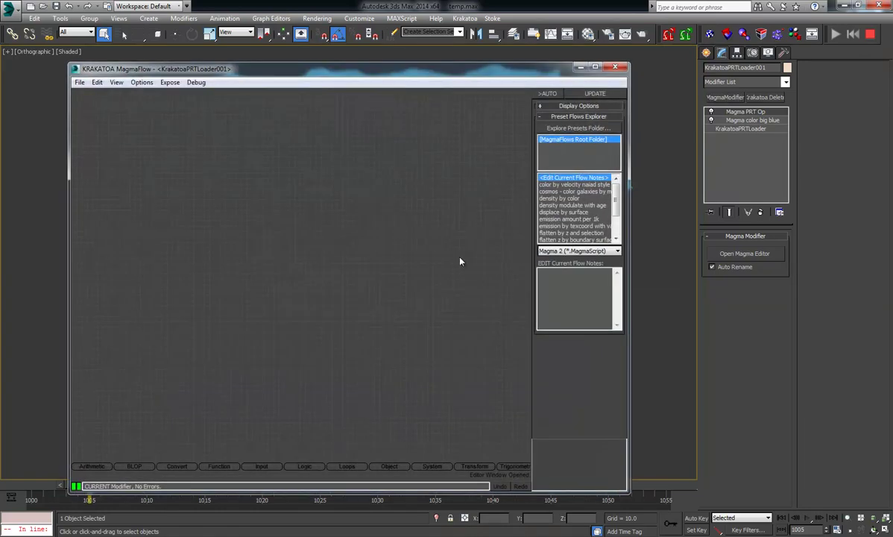
left_click_drag(491, 73, 425, 66)
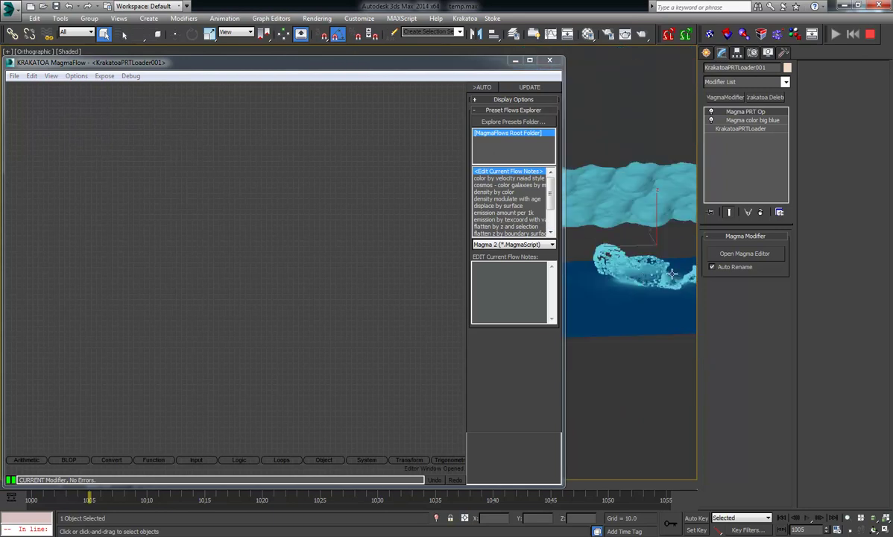
Step: Create an InputChannel node for Position and convert its output to world space with a ToWorld node
key("ctrl+p")
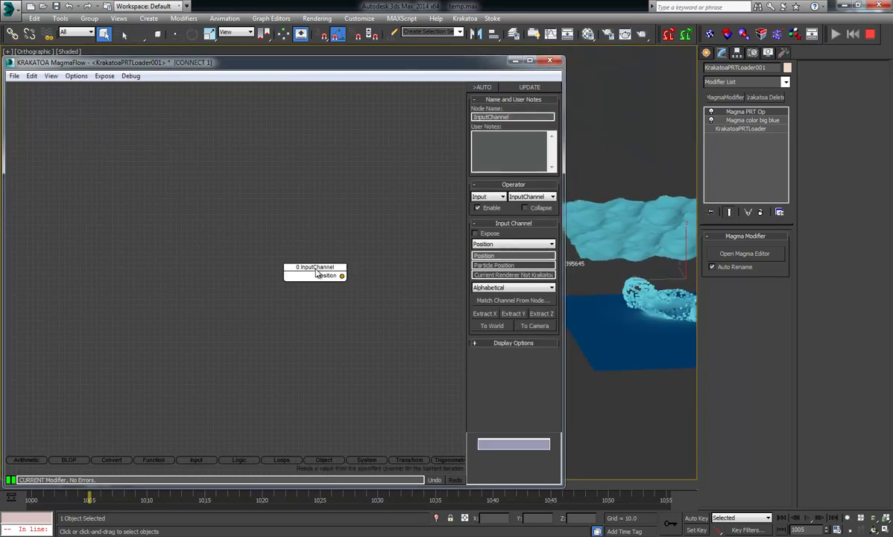
middle_click_drag(343, 332, 114, 303)
left_click(492, 325)
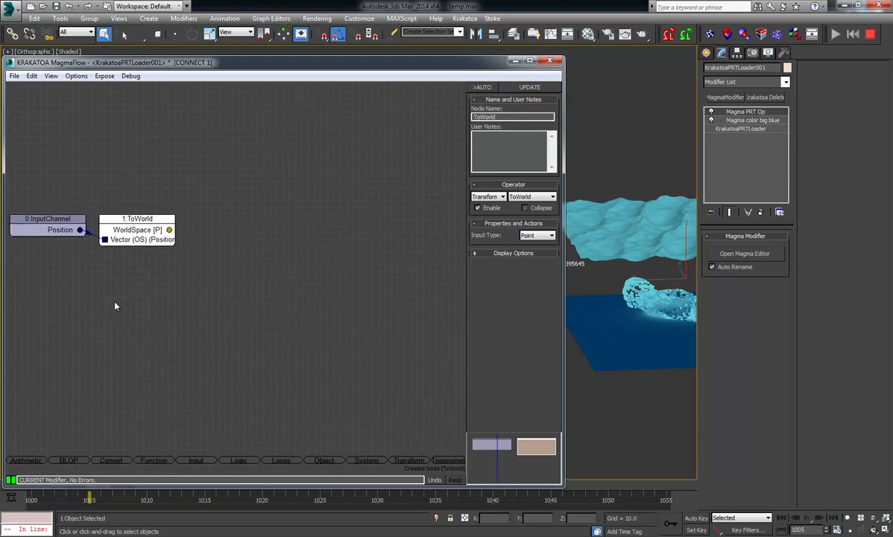
Step: Add an InputObject node to the flow and place it well below the Position and ToWorld nodes
scroll(168, 296, "down", 1)
middle_click_drag(223, 314, 195, 284)
left_click(168, 296)
left_click(616, 168)
left_click(182, 319)
key("i")
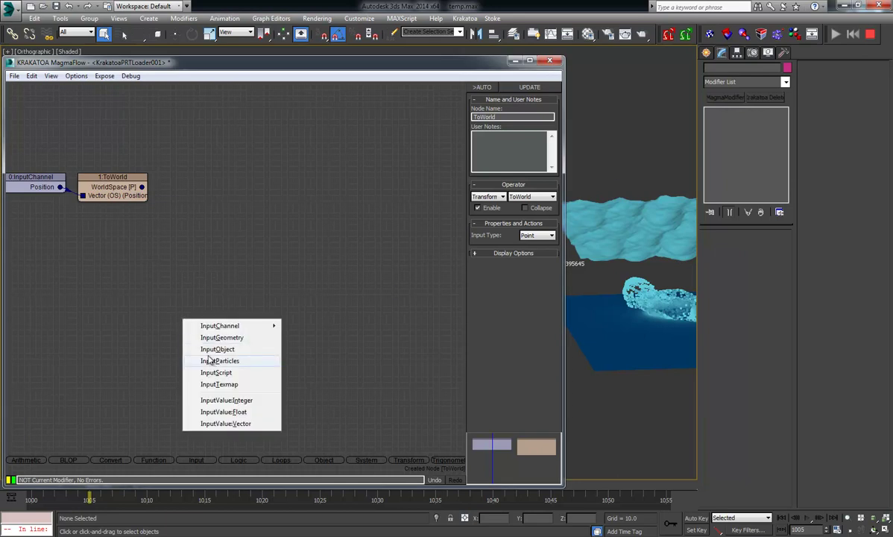
left_click(209, 349)
left_click_drag(198, 320, 84, 413)
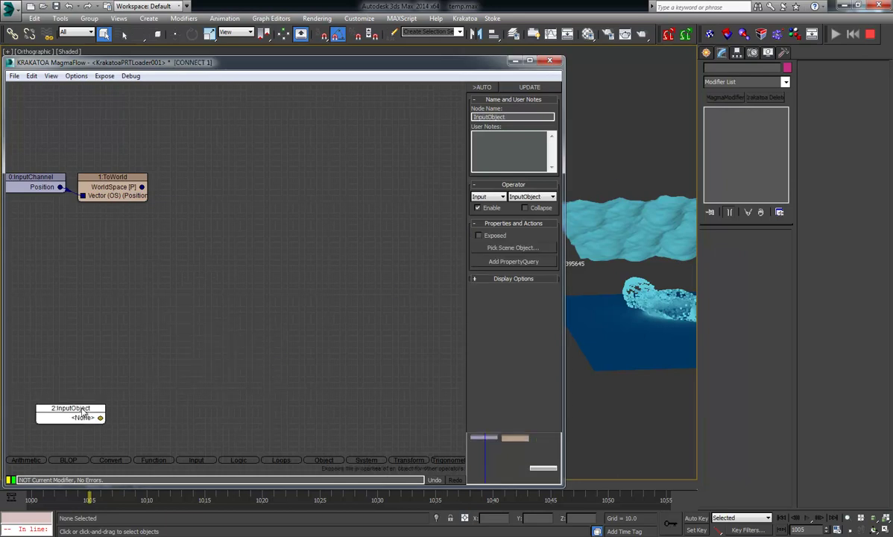
Step: Add an InputGeometry node that uses the ocean plane Plane001 and place it just above the InputObject node
left_click(167, 313)
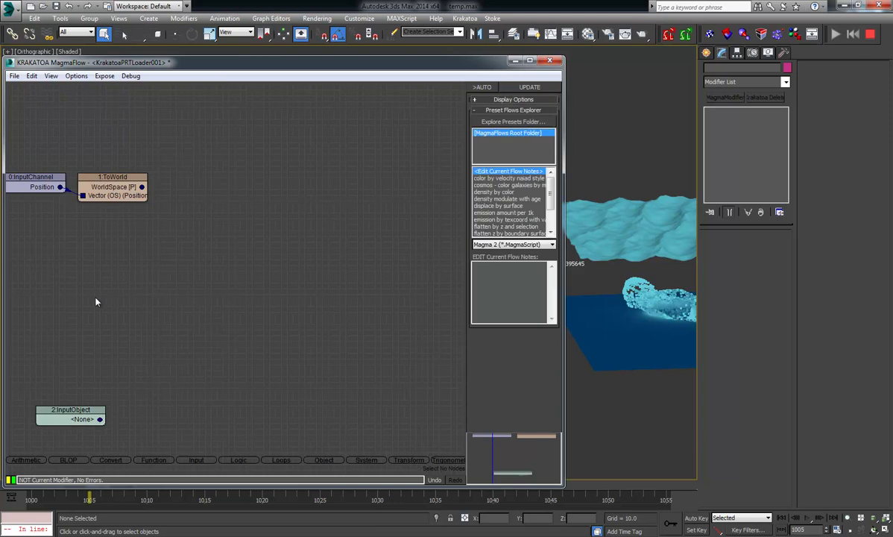
key("i")
left_click(141, 317)
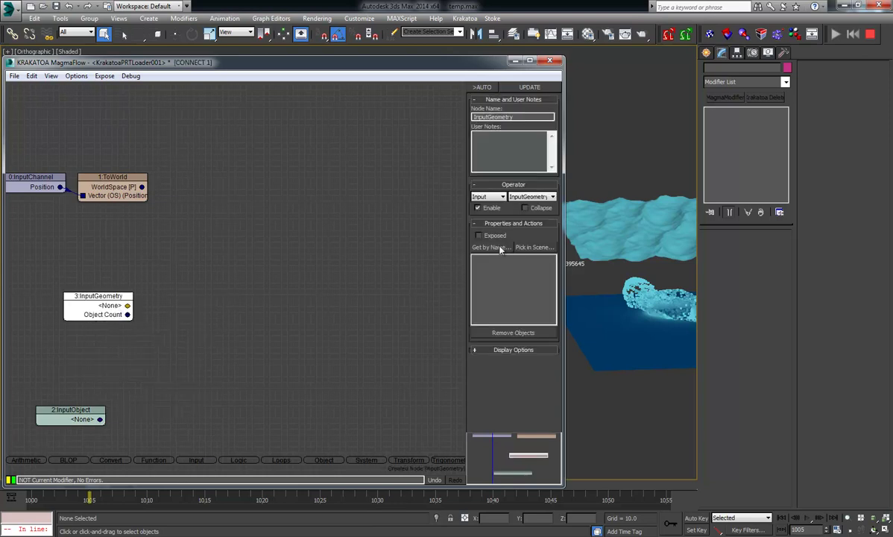
left_click(534, 248)
left_click(593, 317)
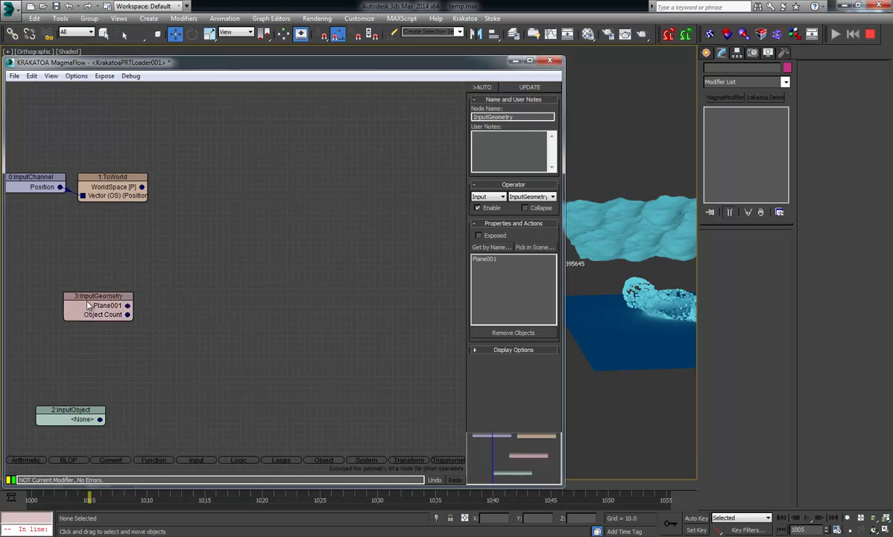
left_click_drag(97, 296, 58, 322)
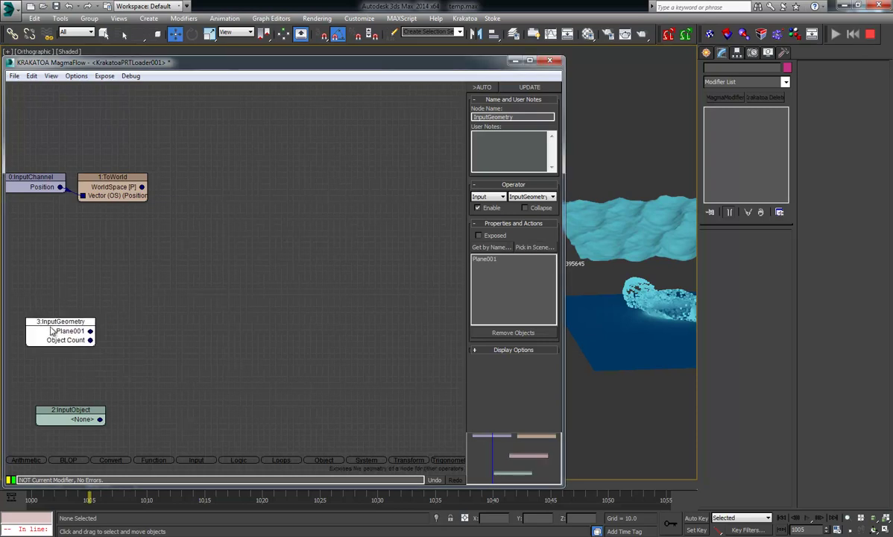
Step: Add an IntersectRay node to the flow, placed to the right of the InputGeometry node
left_click(134, 299)
right_click(177, 284)
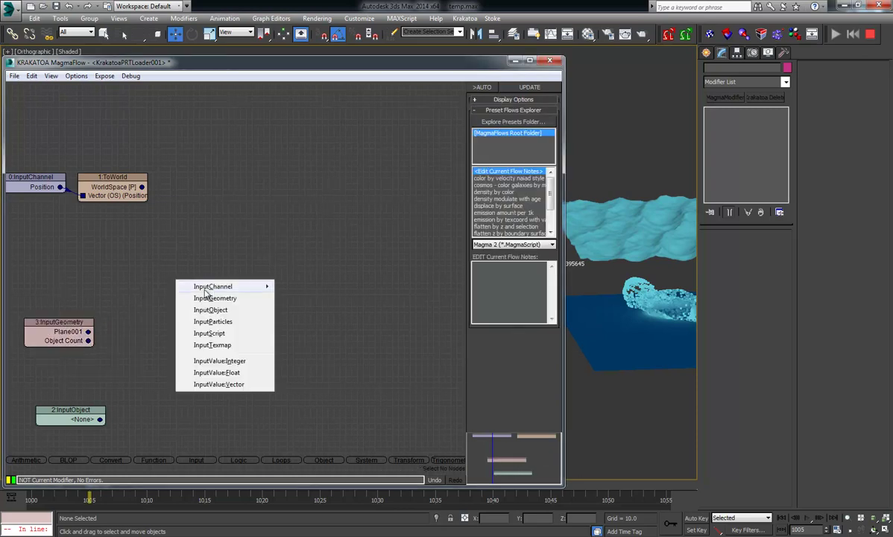
left_click(220, 270)
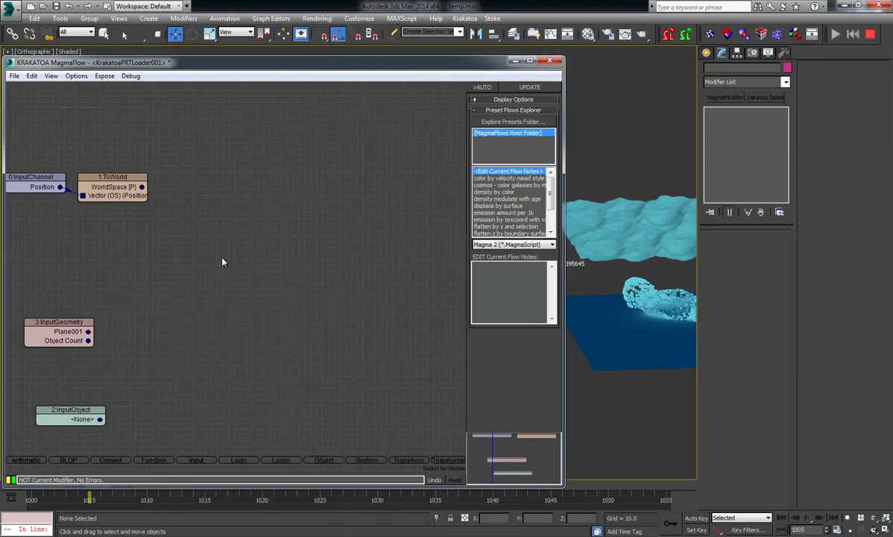
key("o")
left_click(264, 320)
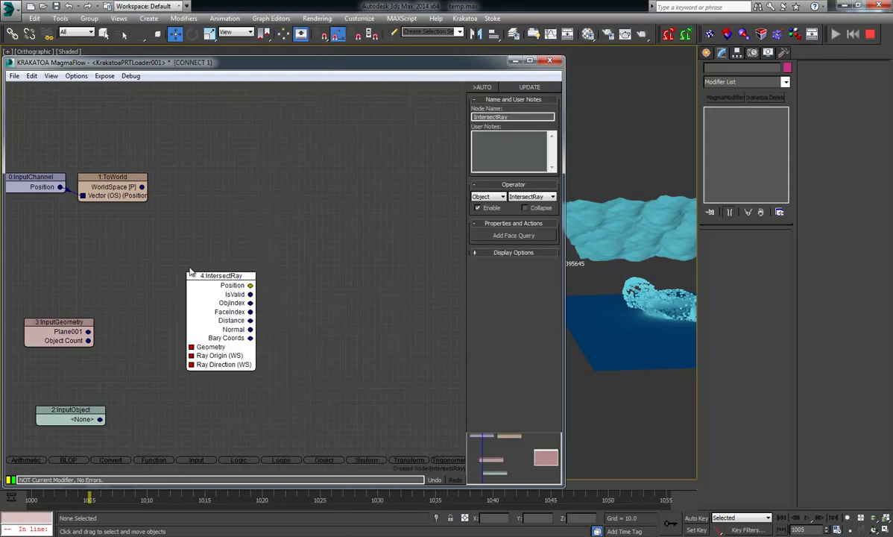
Step: Connect the ToWorld output to IntersectRay's Ray Origin and the InputGeometry Plane001 output to its Geometry input
left_click_drag(142, 187, 191, 355)
left_click(144, 319)
left_click_drag(88, 331, 194, 347)
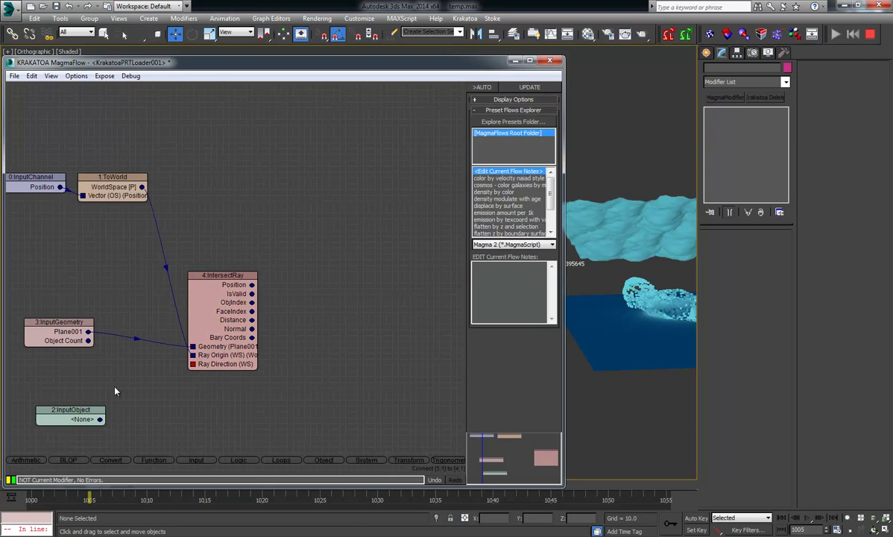
Step: Add an InputValue vector node of [0,0,1] and connect it to the Ray Direction input of IntersectRay
key("v")
left_click_drag(147, 395, 98, 368)
left_click(192, 366)
left_click_drag(230, 276, 253, 253)
left_click(167, 304)
left_click_drag(75, 370, 138, 351)
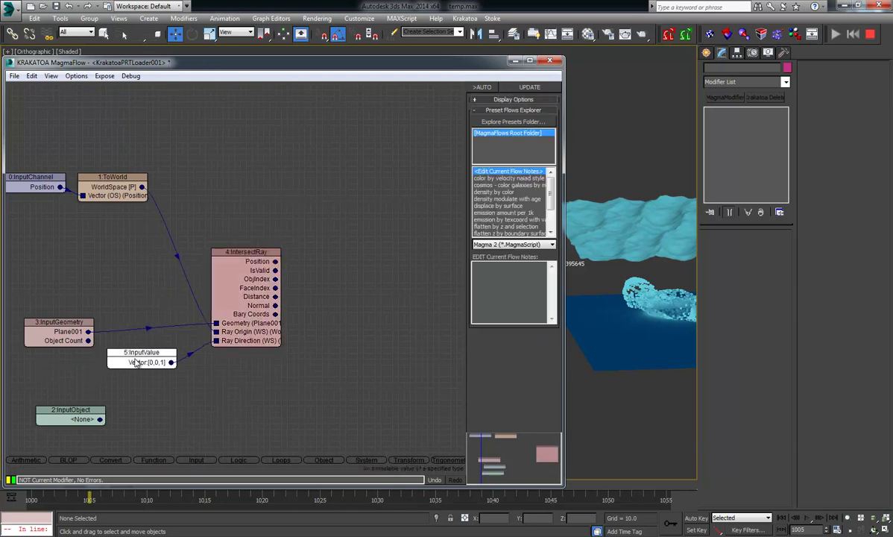
Step: Move the InputGeometry node just above the InputValue node and the InputObject node below it
left_click_drag(77, 331, 154, 319)
left_click(66, 332)
left_click_drag(55, 422, 136, 428)
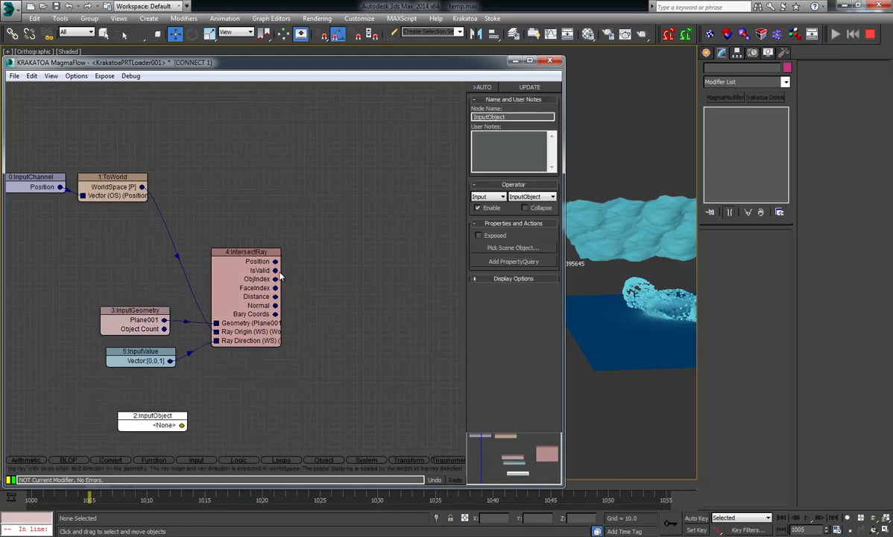
Step: Assign the ocean plane Plane001 as the scene object of the InputObject node
middle_click_drag(291, 357, 276, 337)
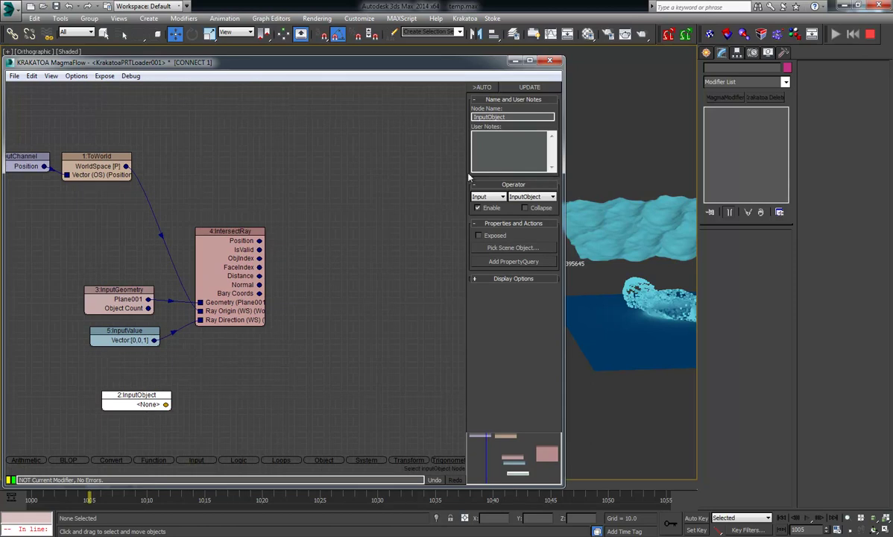
left_click(509, 248)
left_click(620, 216)
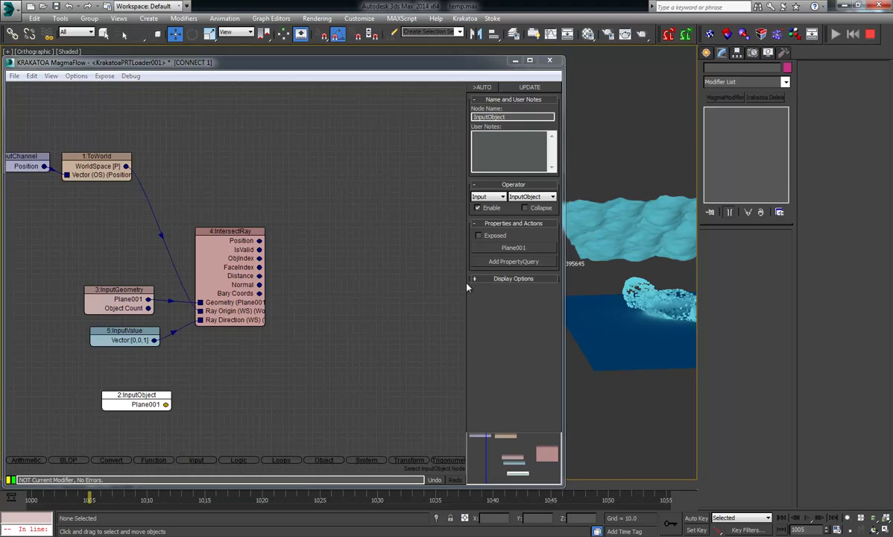
Step: Add a PropertyQuery node to the InputObject node that exposes the plane's Pos property
left_click(219, 417)
left_click(155, 407)
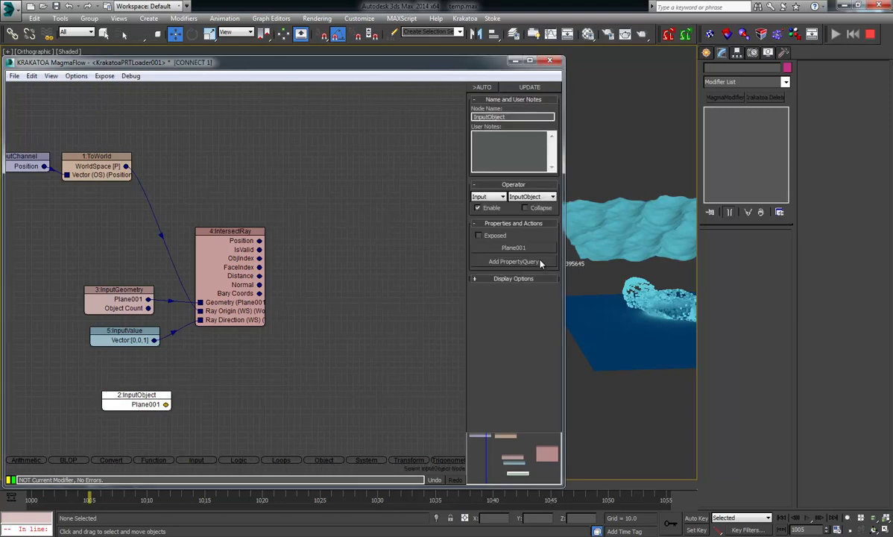
left_click(540, 263)
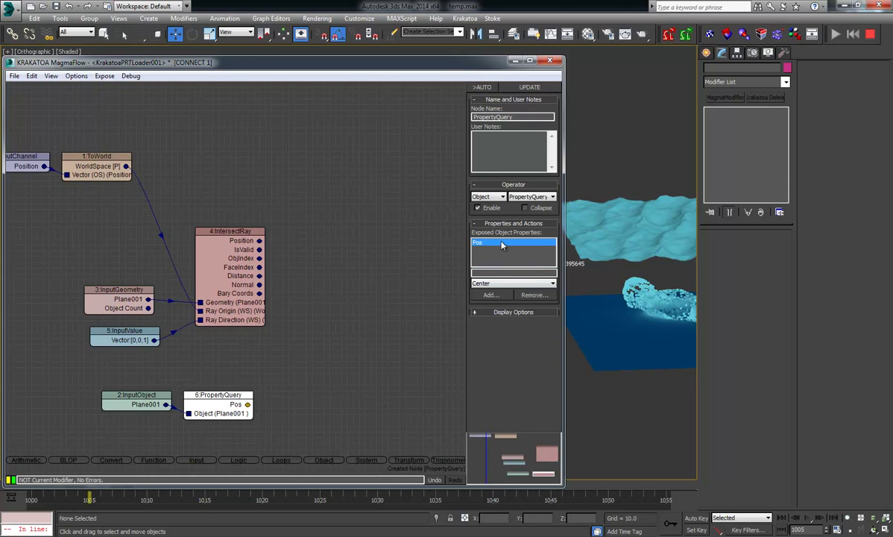
right_click(275, 402)
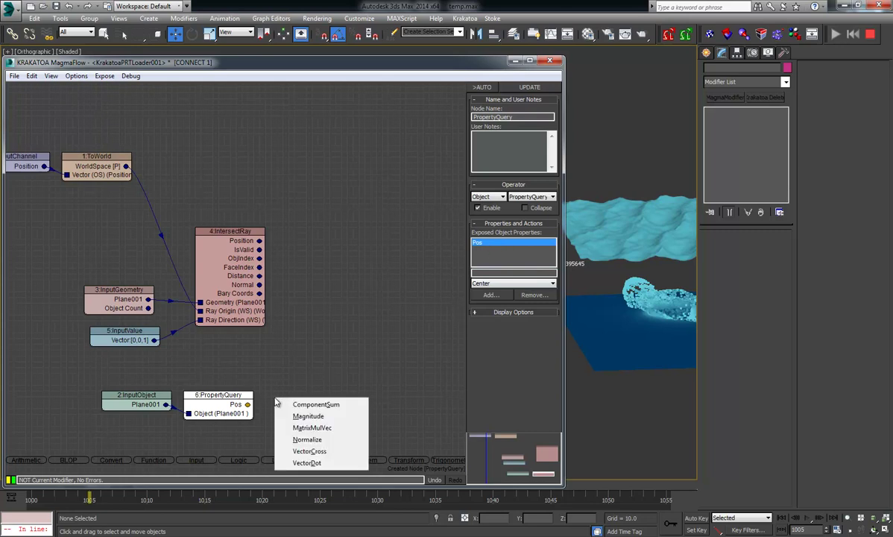
left_click(275, 392)
left_click(248, 394)
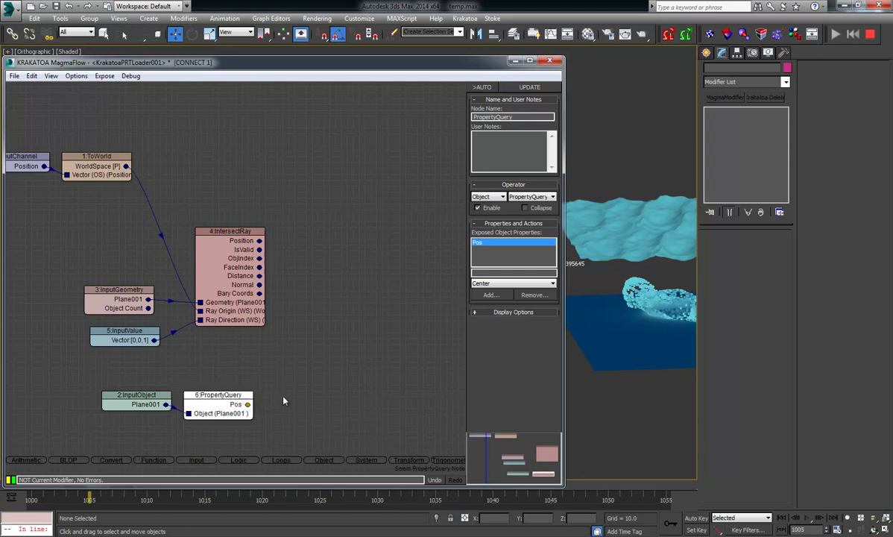
Step: Add a Breakout node fed by the PropertyQuery's Pos output and place it to the right of that node
key("c")
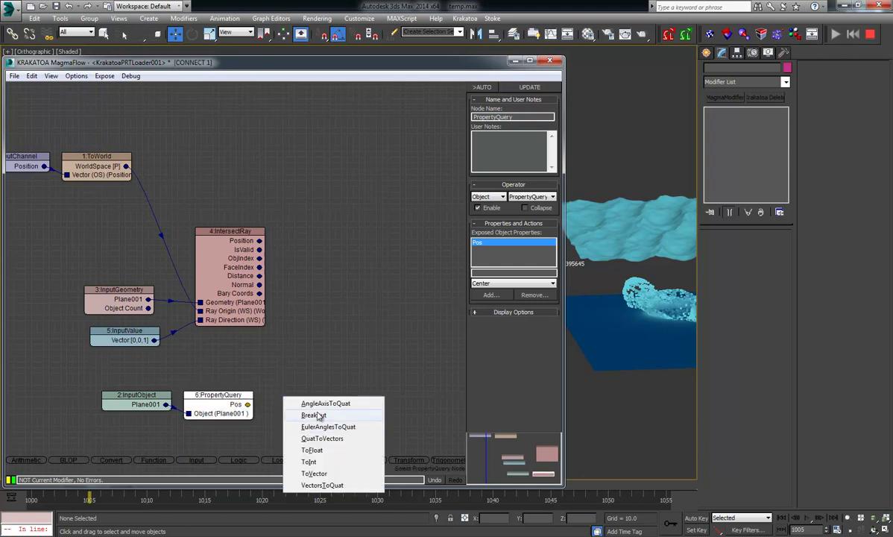
left_click(314, 414)
left_click_drag(287, 407, 301, 394)
left_click(339, 192)
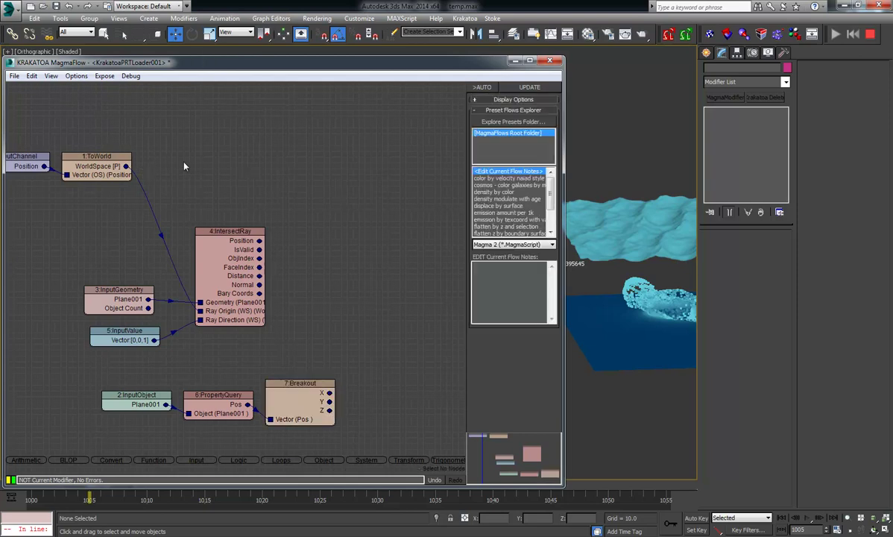
Step: Add a second Breakout node, feed it from IntersectRay's Position output and place it to the right of IntersectRay
key("c")
left_click(202, 182)
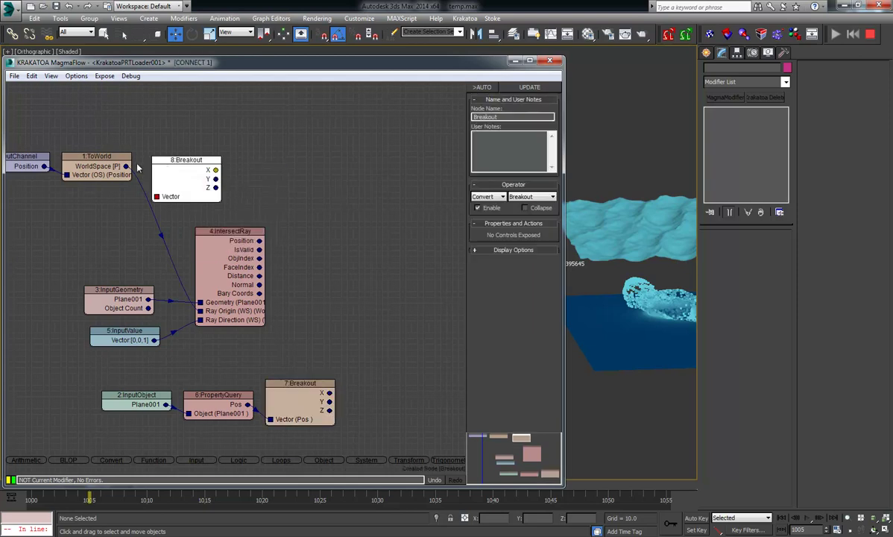
left_click_drag(126, 165, 253, 163)
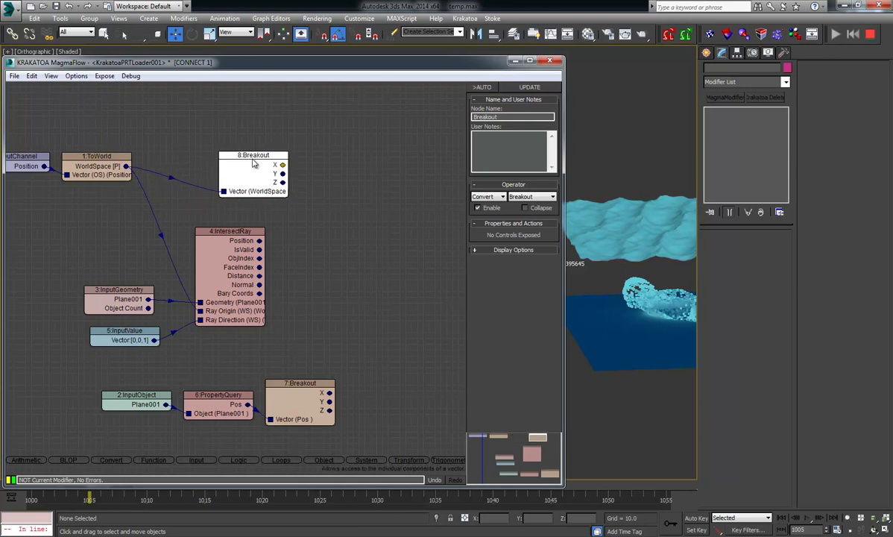
left_click(211, 195)
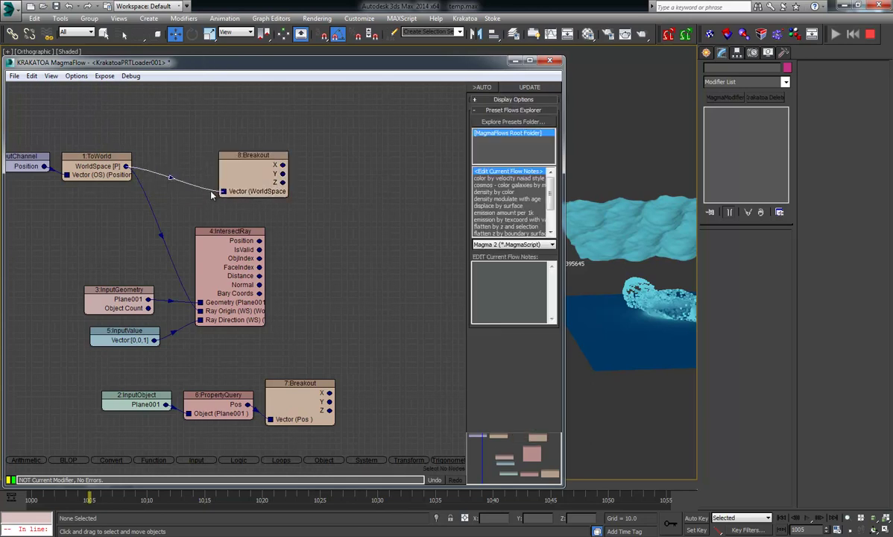
left_click_drag(223, 192, 258, 241)
left_click_drag(268, 159, 362, 207)
Step: Add a Subtract node that takes the plane position's Z away from the ray intersection's Z
left_click(340, 350)
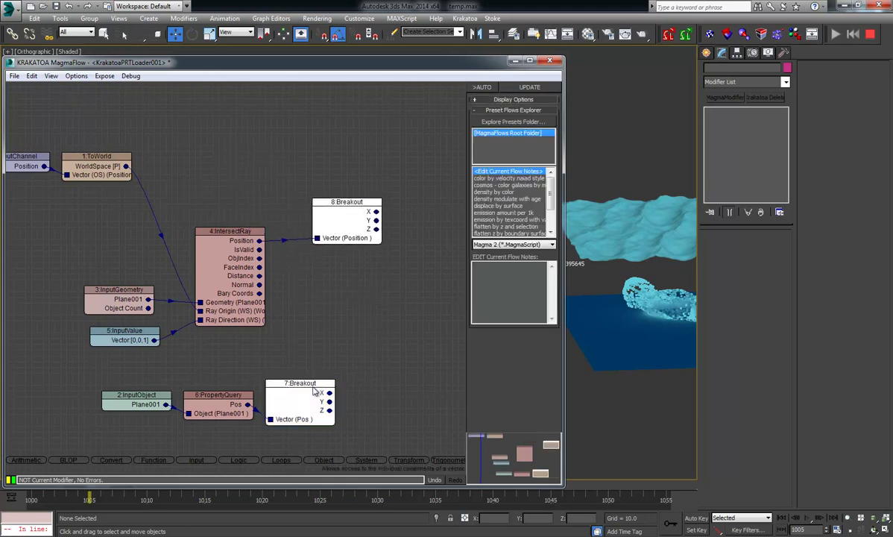
key("minus")
left_click_drag(413, 293, 454, 299)
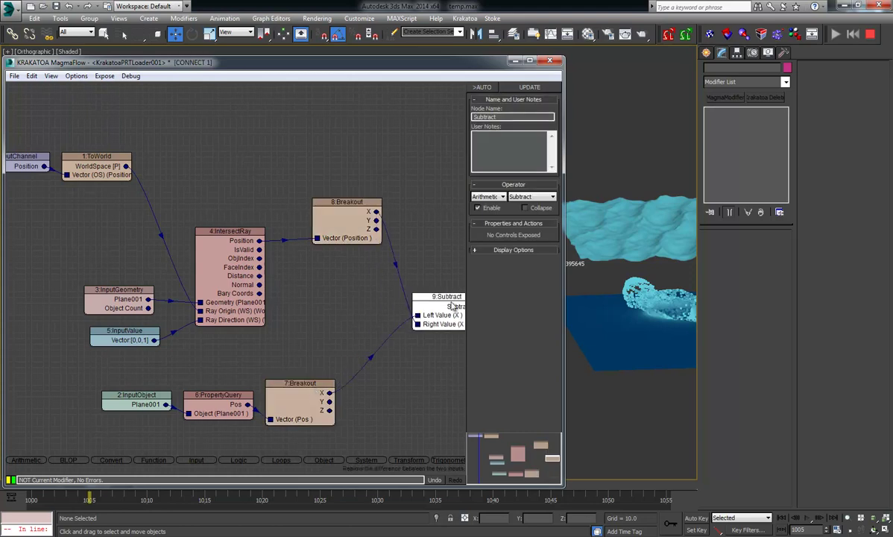
left_click_drag(355, 213, 315, 223)
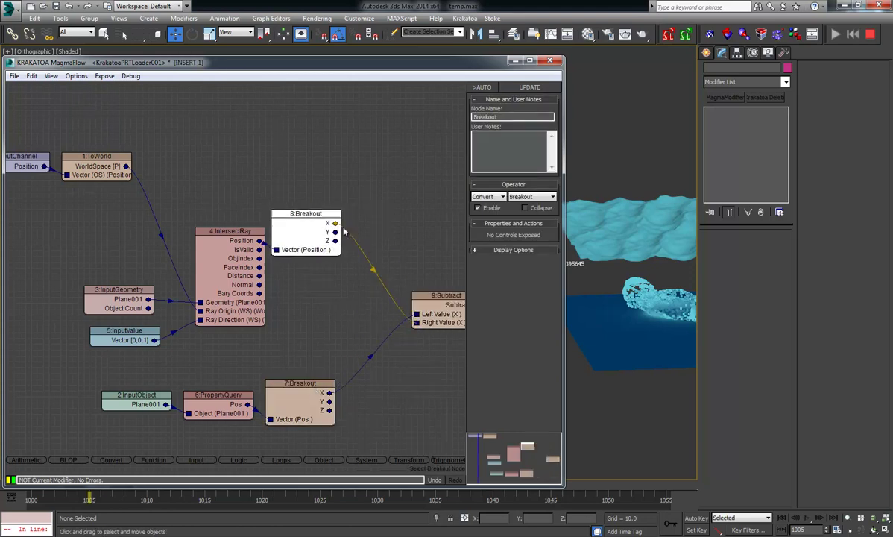
left_click_drag(336, 242, 418, 314)
left_click(333, 362)
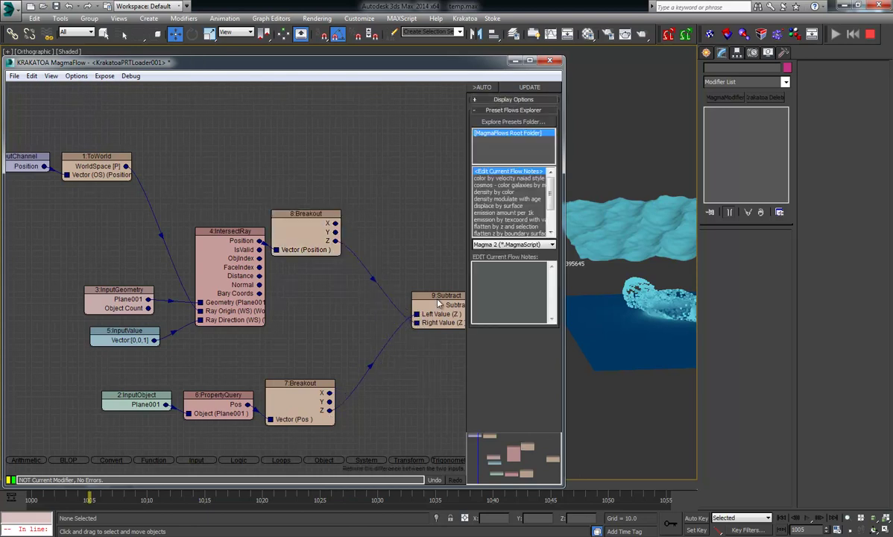
Step: Move the Subtract node closer to the Breakout nodes and level with the Breakout of the IntersectRay position
left_click_drag(439, 303, 399, 304)
middle_click_drag(389, 245, 356, 254)
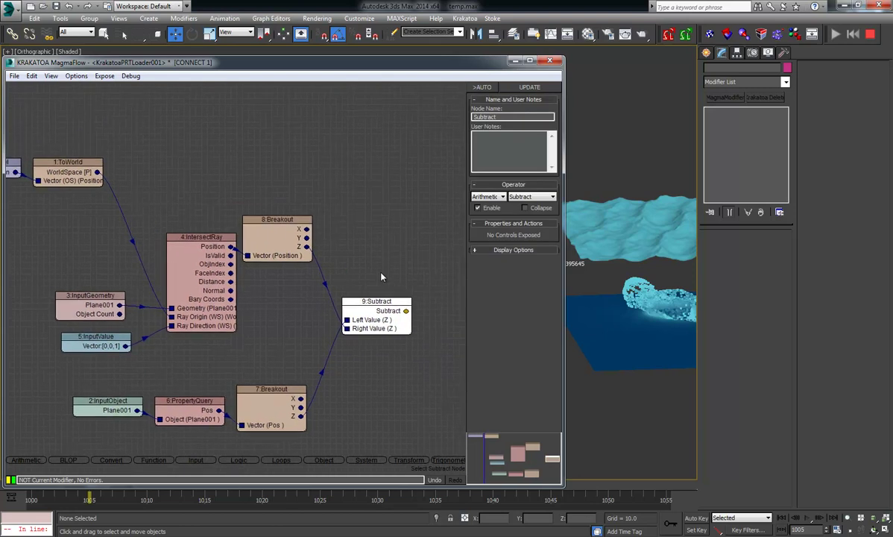
left_click(293, 220)
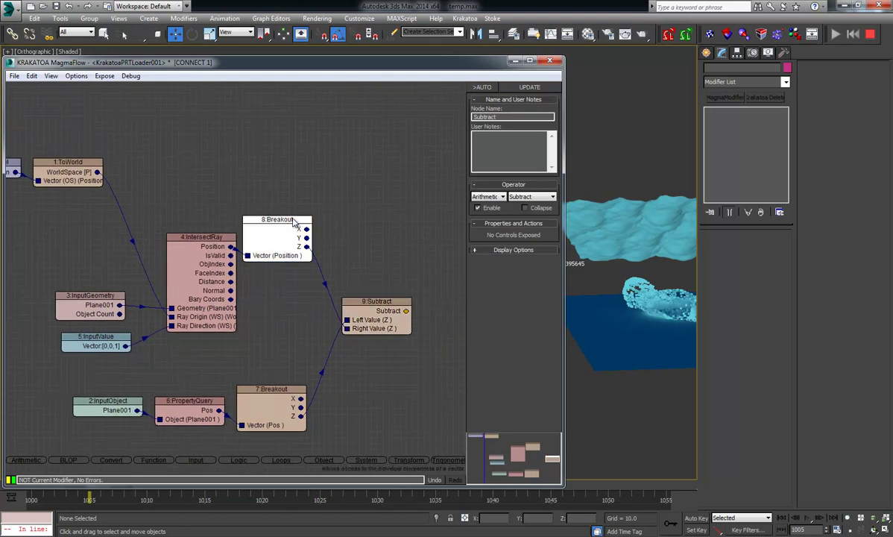
left_click(371, 311)
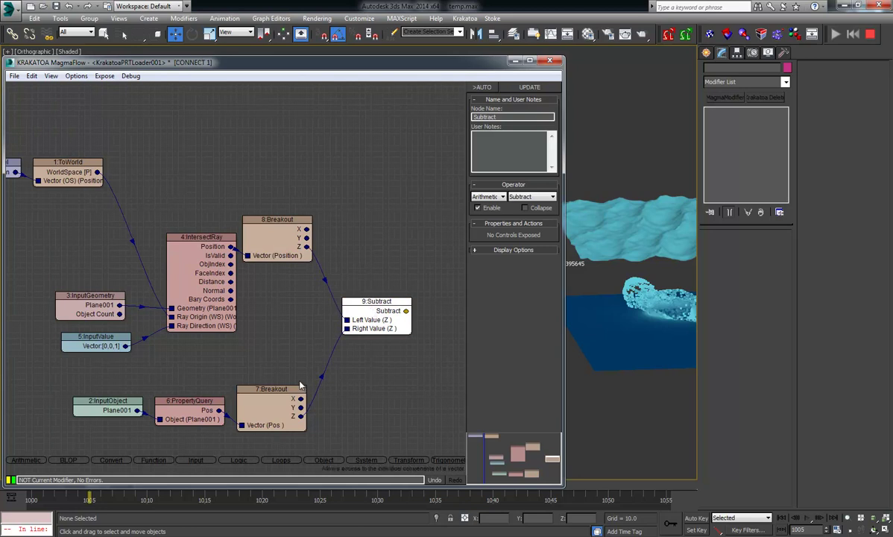
left_click(399, 261)
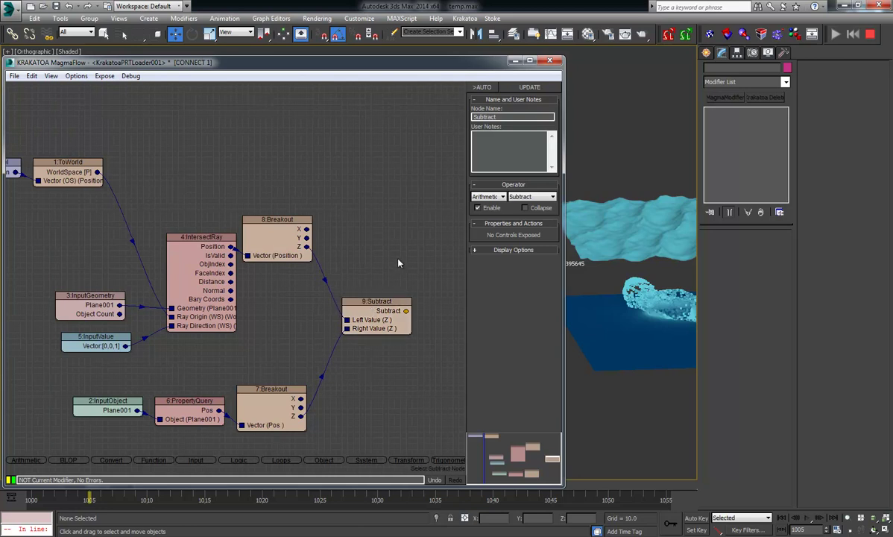
left_click(380, 302)
left_click_drag(380, 302, 380, 226)
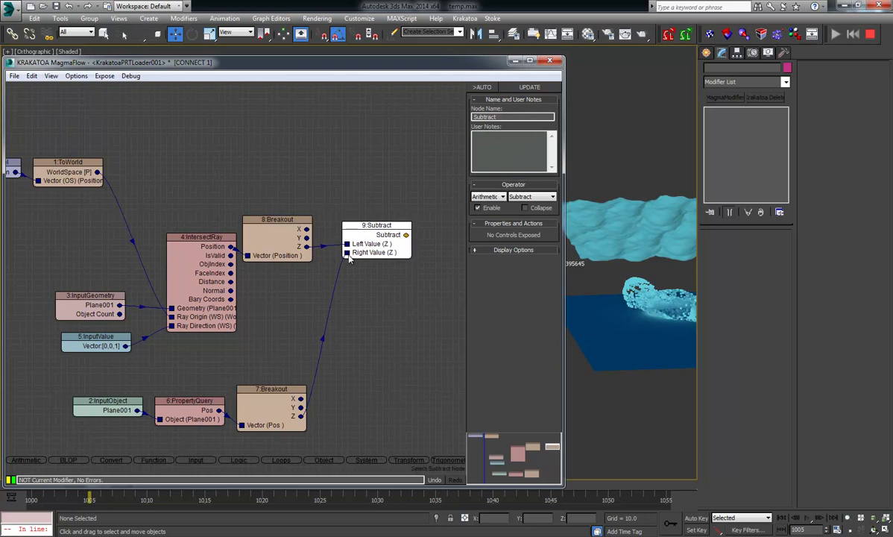
Step: Add a ToVector node and place it to the upper right of the Subtract node
middle_click_drag(368, 298, 326, 305)
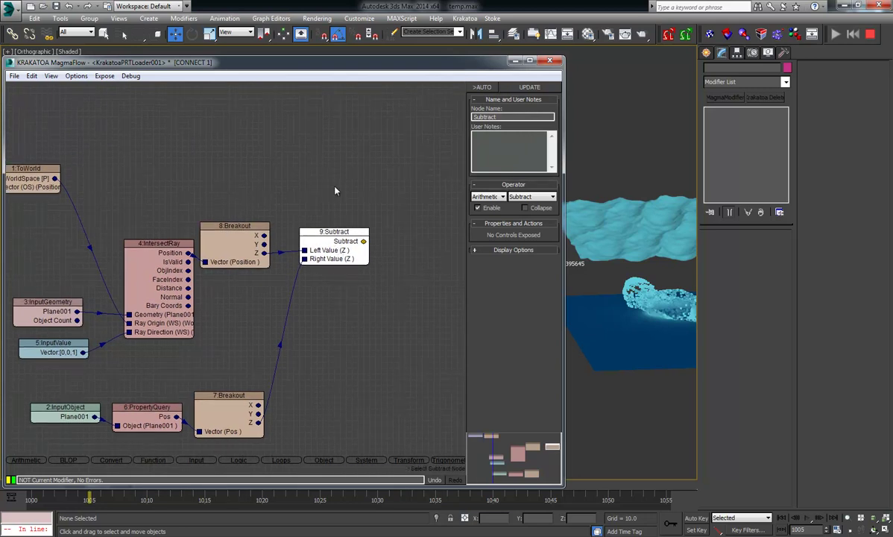
left_click(365, 169)
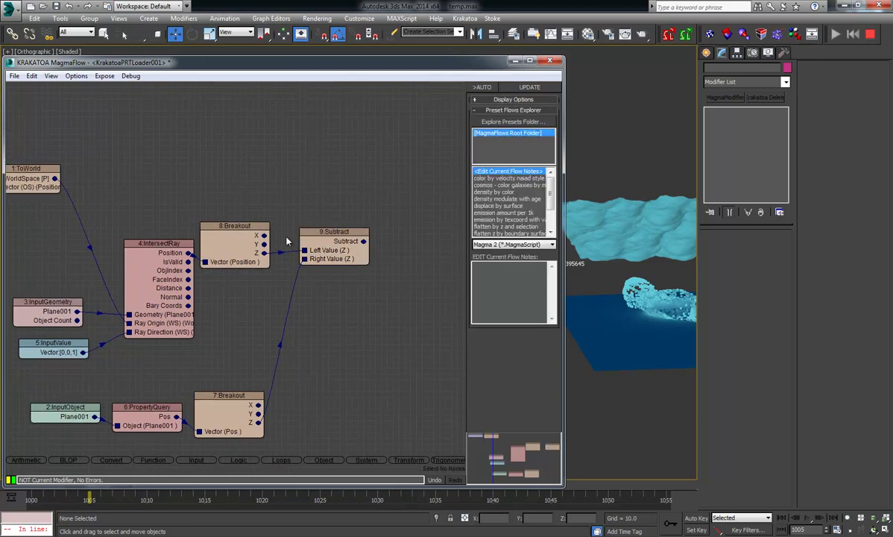
middle_click_drag(148, 218, 181, 217)
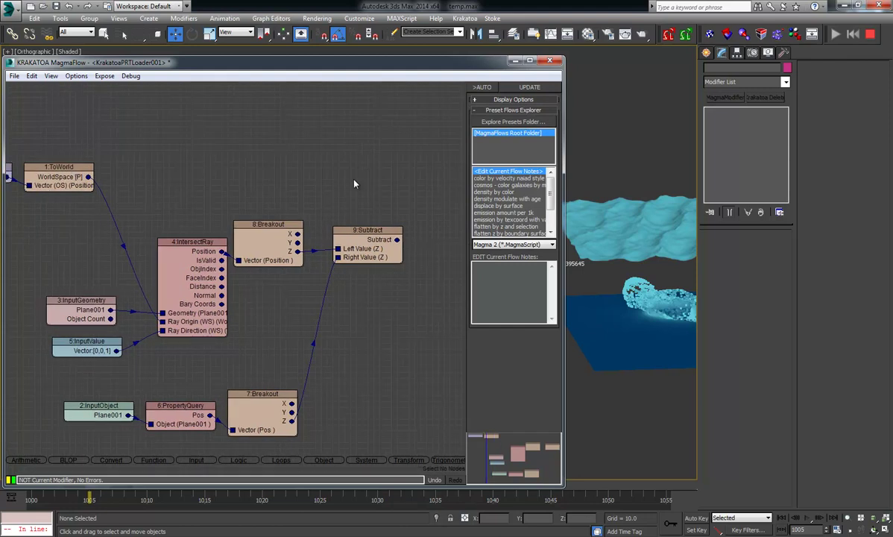
key("c")
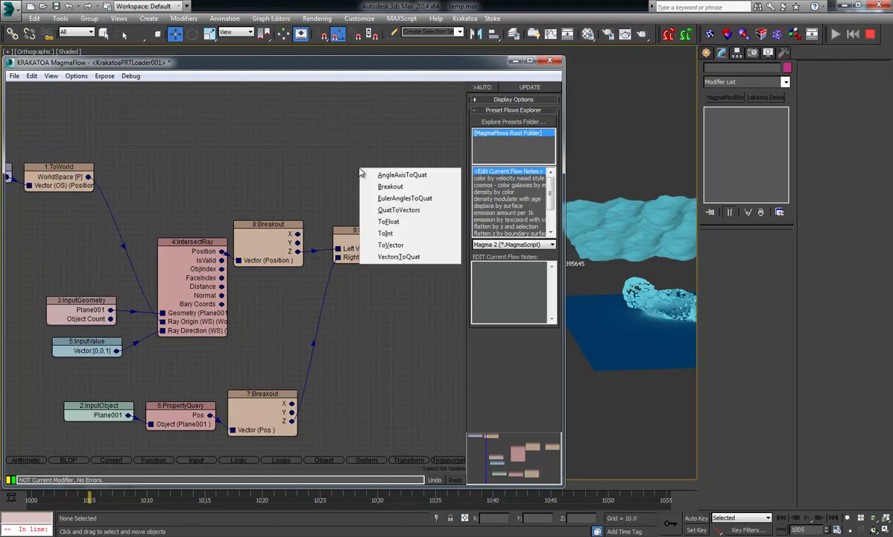
left_click(391, 245)
middle_click_drag(314, 195, 233, 207)
left_click_drag(274, 183, 408, 177)
middle_click_drag(147, 222, 221, 207)
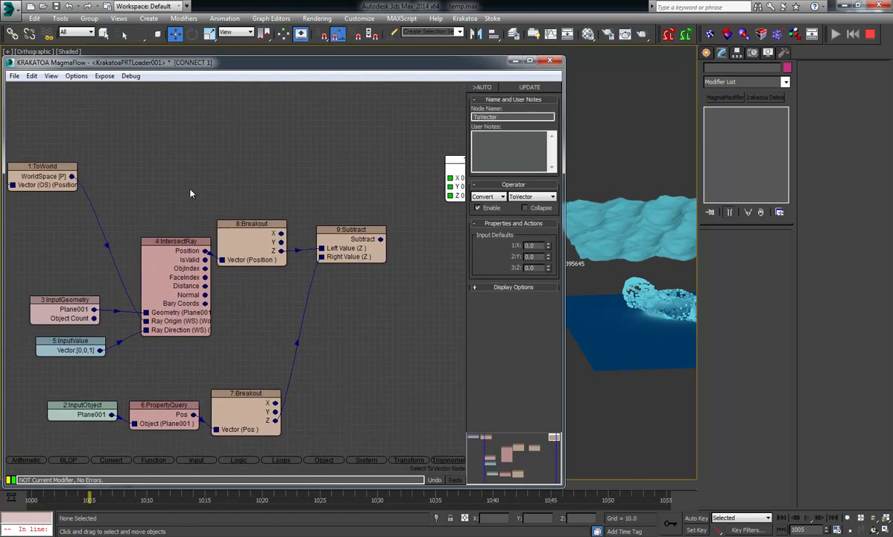
middle_click_drag(285, 153, 278, 159)
Step: Paste a copy of the Breakout node, feed it from ToWorld, and wire its X and Y to ToVector's X and Y
left_click(275, 165)
left_click(240, 230)
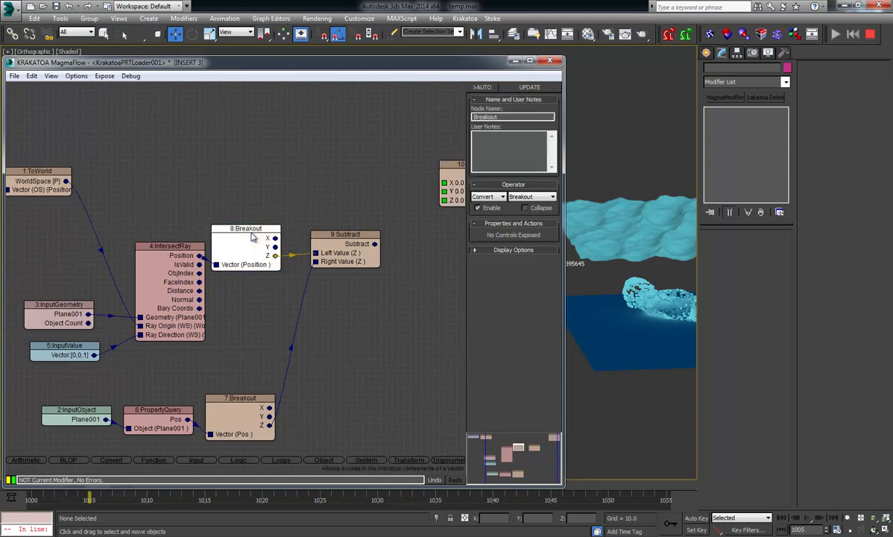
left_click(167, 181)
key("ctrl+v")
left_click_drag(176, 180, 183, 167)
left_click_drag(66, 181, 146, 200)
mouse_move(205, 174)
left_mouse_down()
mouse_move(423, 174)
mouse_move(446, 183)
mouse_move(195, 186)
mouse_move(205, 183)
left_mouse_up()
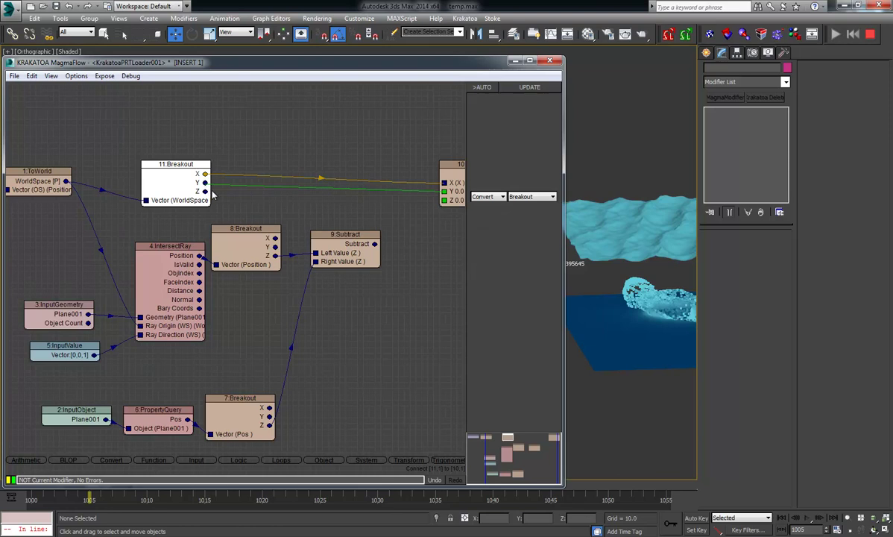
Step: Add an Add node that sums the Subtract output with the Z of the world-space position Breakout
left_click(357, 242)
key("plus")
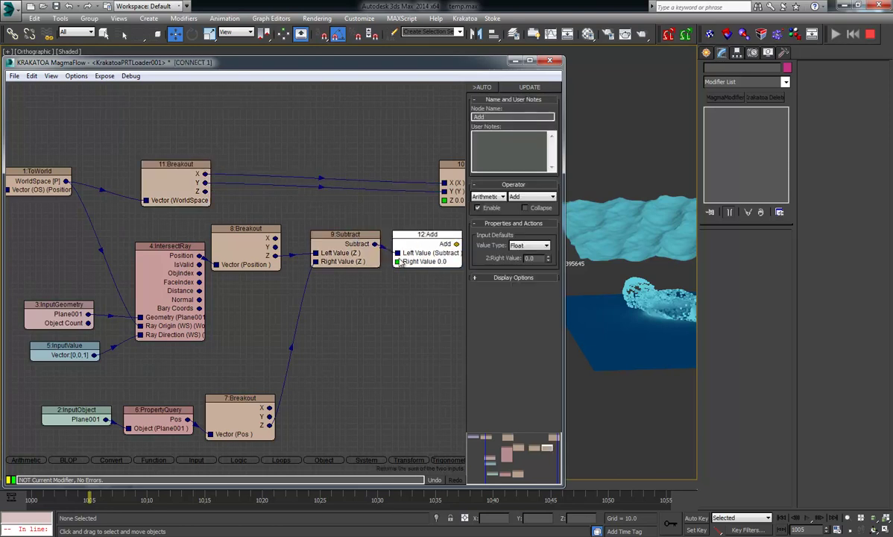
left_click_drag(397, 261, 205, 191)
Step: Move the ToVector node closer to the Add node and connect the Add output to its Z input
middle_click_drag(451, 181, 283, 214)
left_click_drag(283, 215, 331, 209)
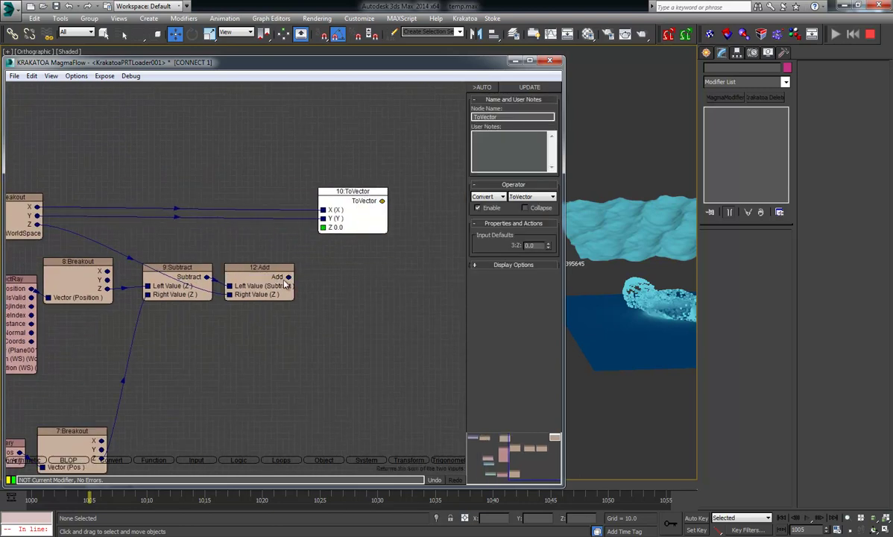
left_click_drag(287, 284, 323, 228)
Step: Add a Position output node, connect the ToVector output to it, and update the flow
left_click(393, 150)
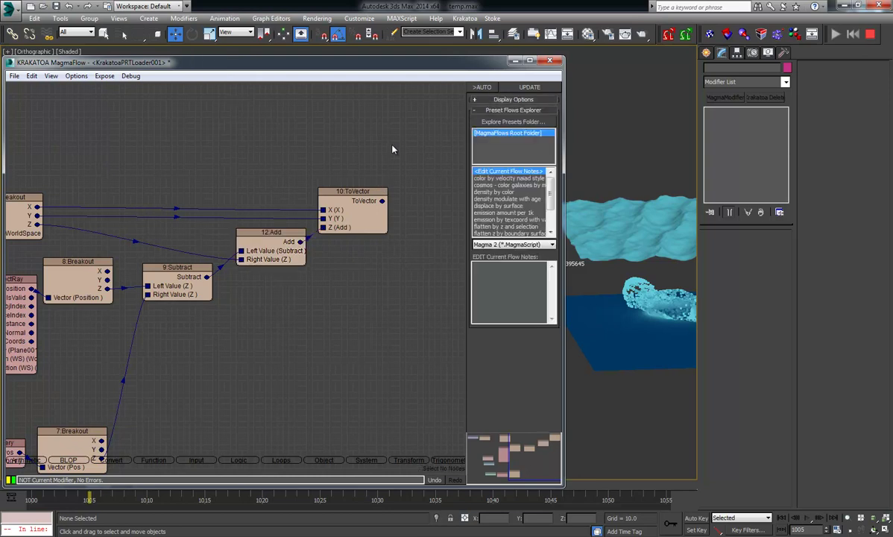
key("Tab")
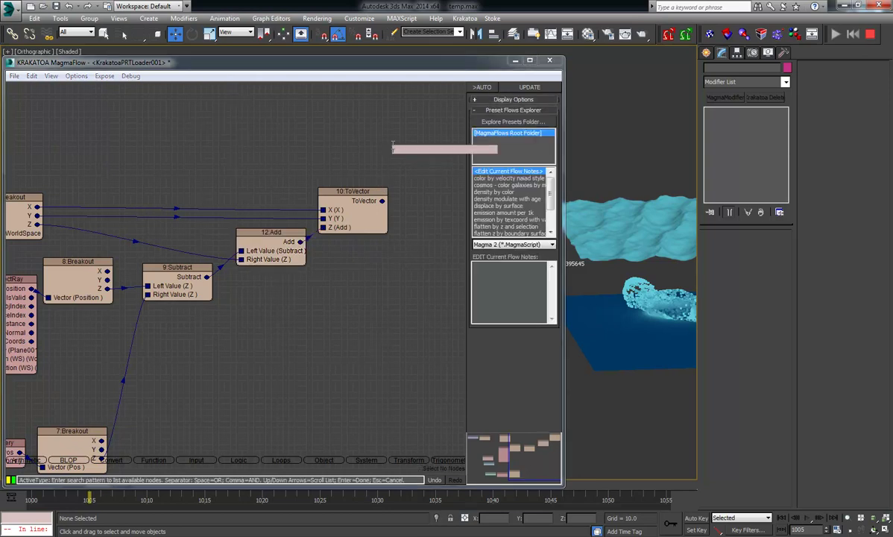
type("outpos")
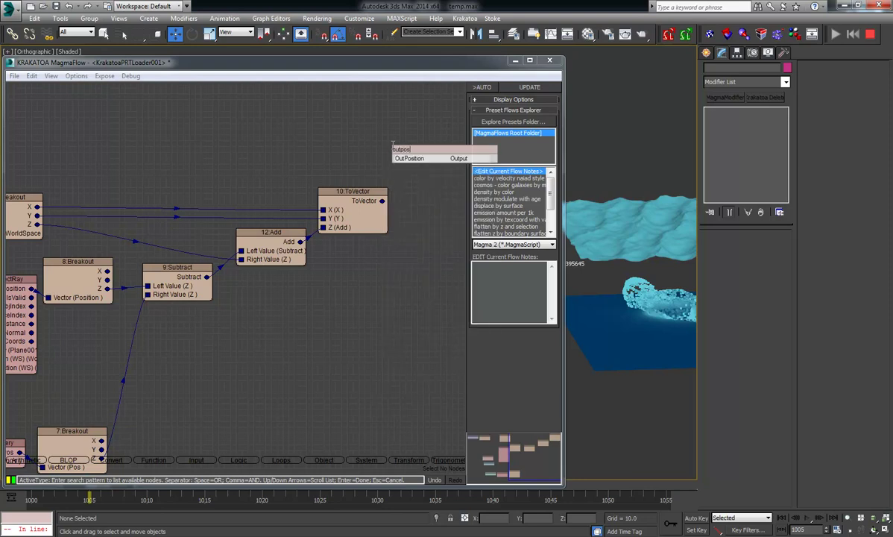
key("Return")
key("Return")
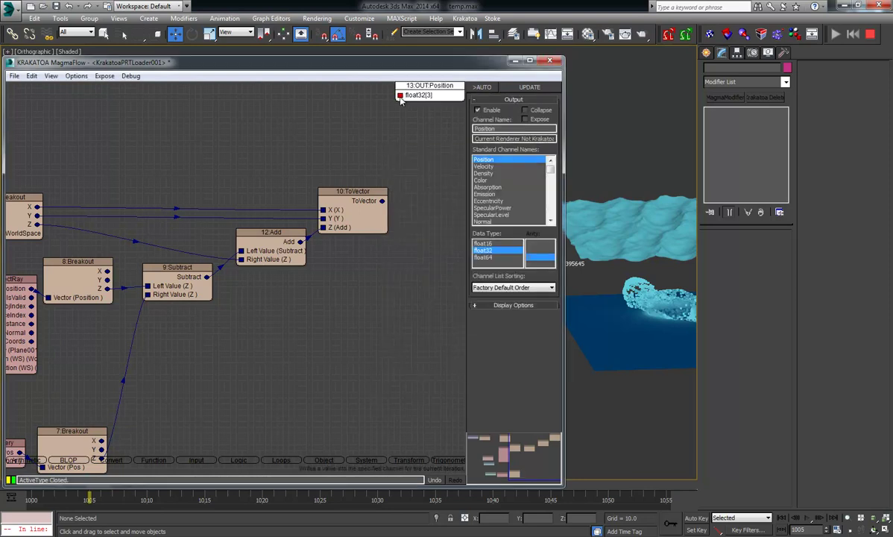
left_click_drag(400, 95, 382, 203)
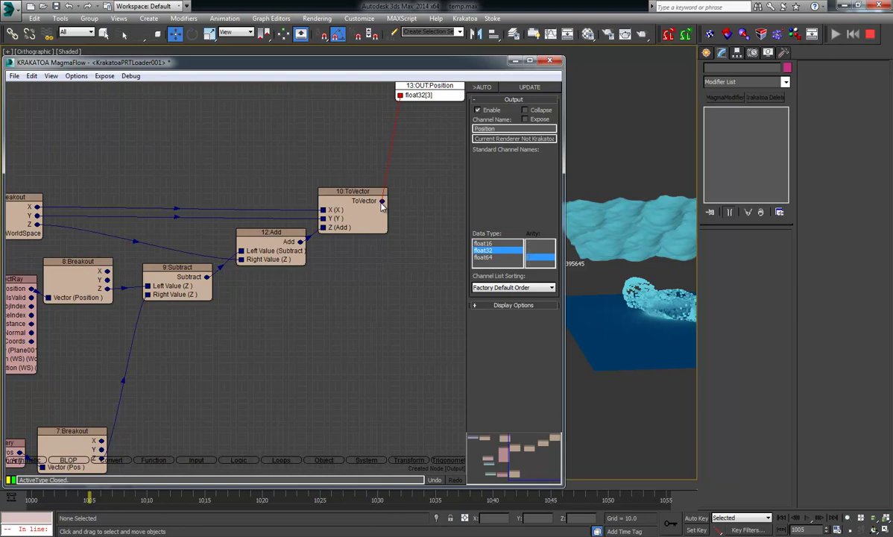
left_click(517, 86)
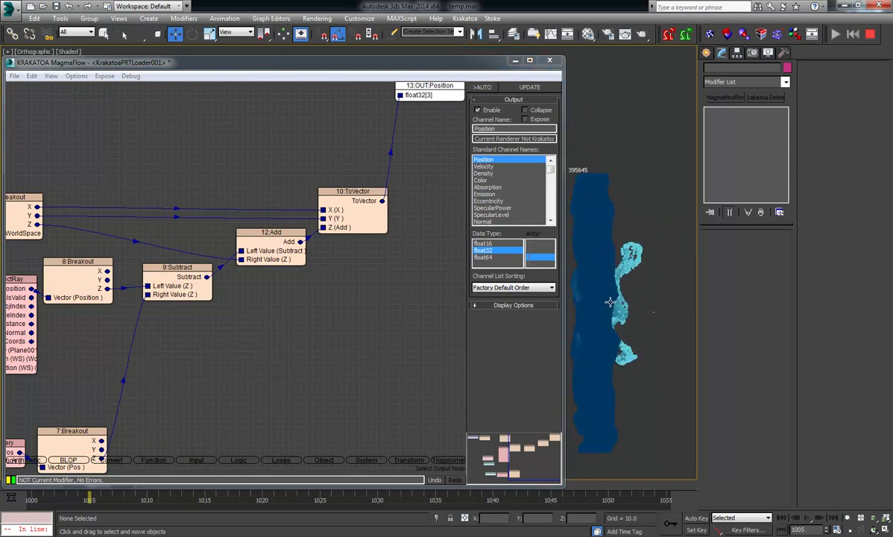
Step: Select the PRT Loader and examine its scale and rotation transform values
left_click(583, 234)
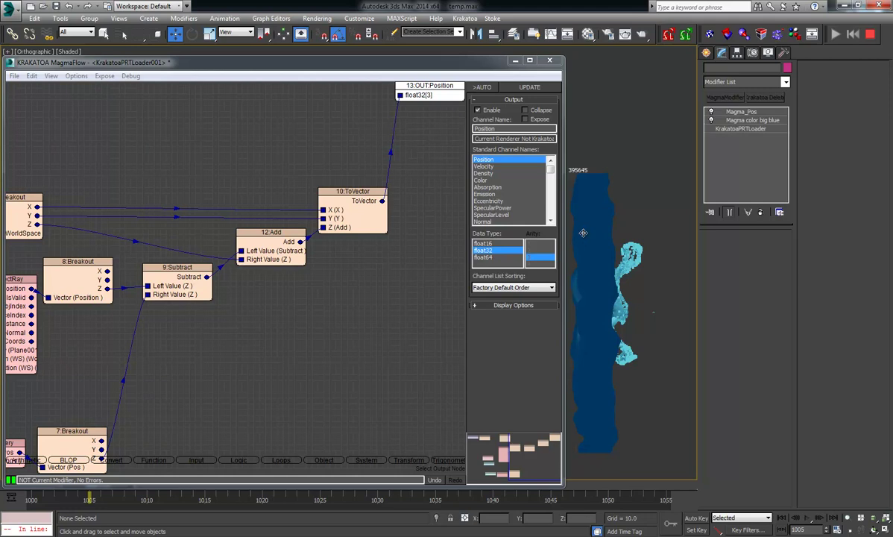
right_click(210, 35)
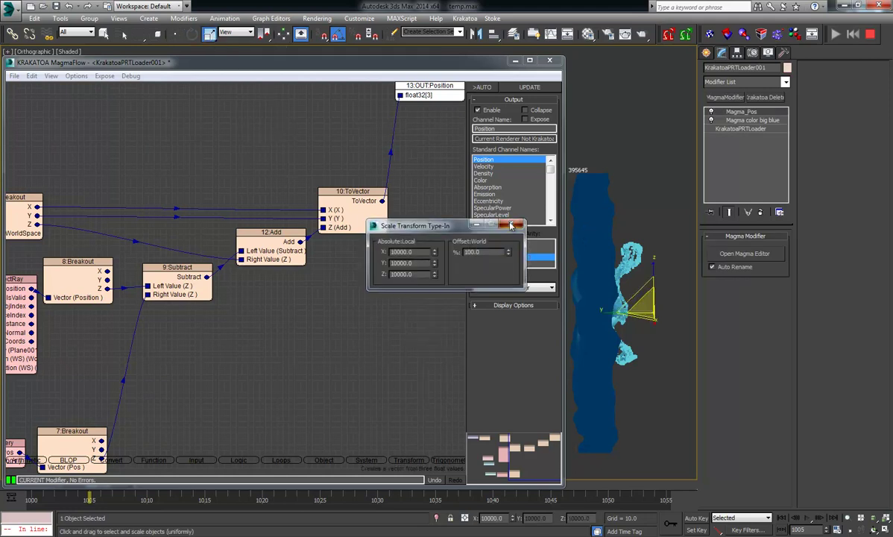
left_click(511, 223)
right_click(193, 33)
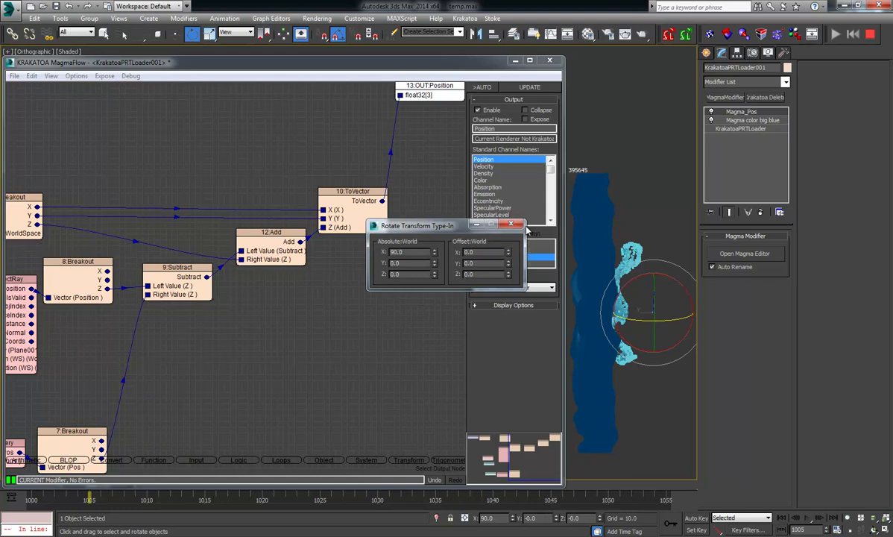
left_click(511, 225)
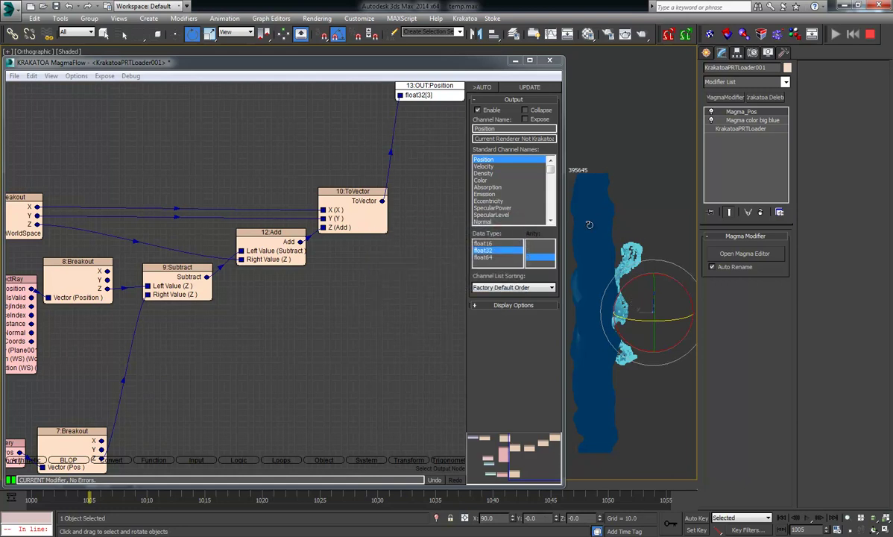
Step: Insert a FromWorld node between ToVector and the Position output, place it beside ToVector, and update the flow
left_click_drag(402, 299, 258, 320)
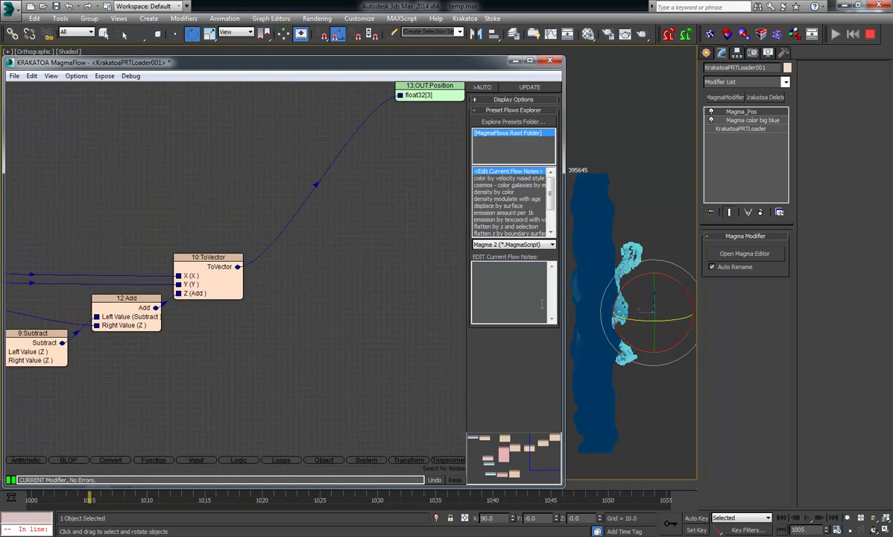
left_click(215, 254)
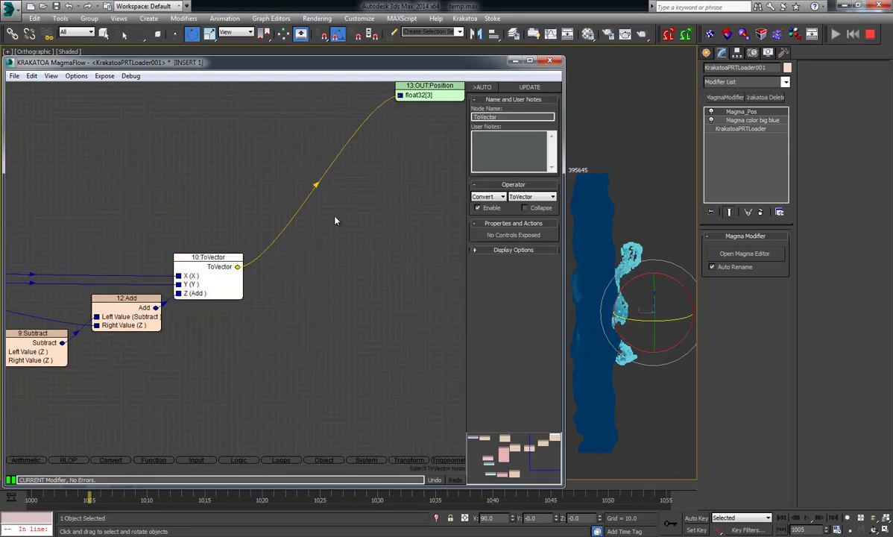
right_click(281, 243)
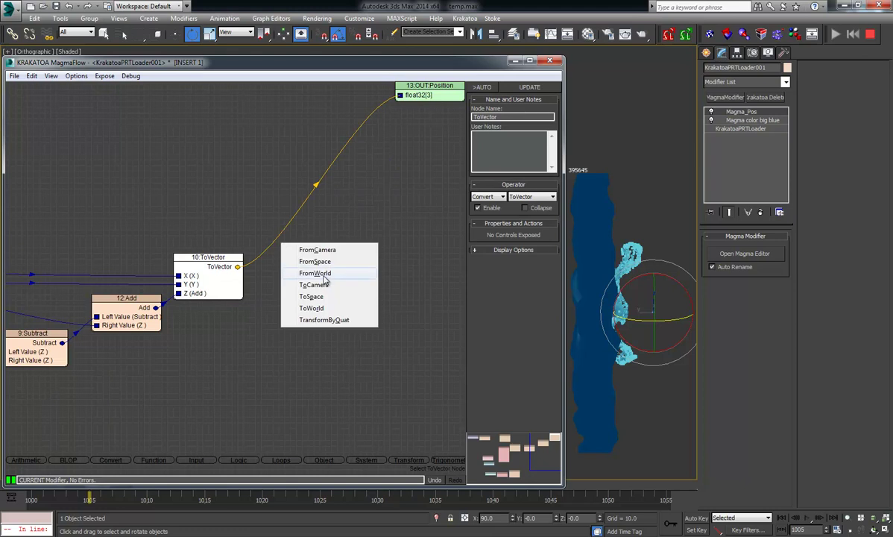
left_click(315, 273)
left_click(330, 170)
left_click_drag(330, 170, 306, 257)
left_click(530, 87)
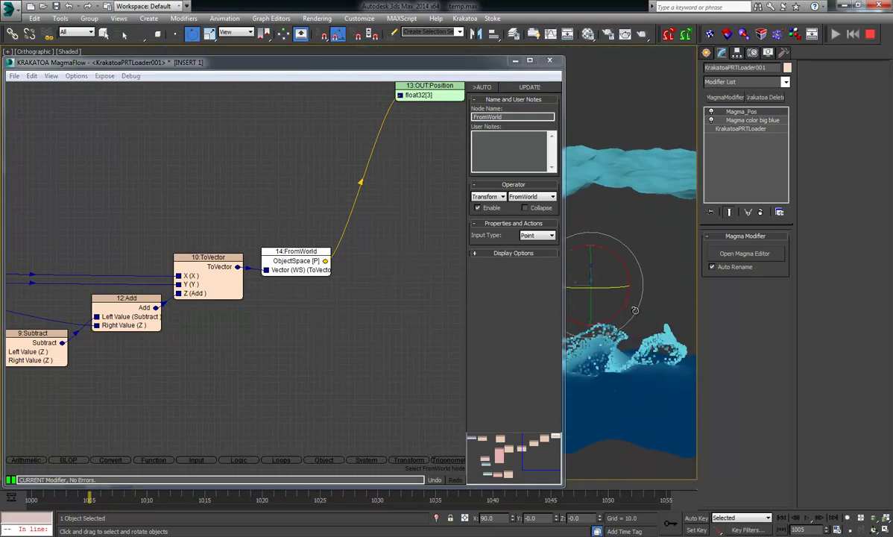
Step: Examine the displaced particles against the ocean planes from several angles in the viewport
scroll(652, 307, "down", 3)
middle_click_drag(637, 308, 636, 341)
middle_click_drag(634, 381, 626, 383, "alt")
left_click(631, 401)
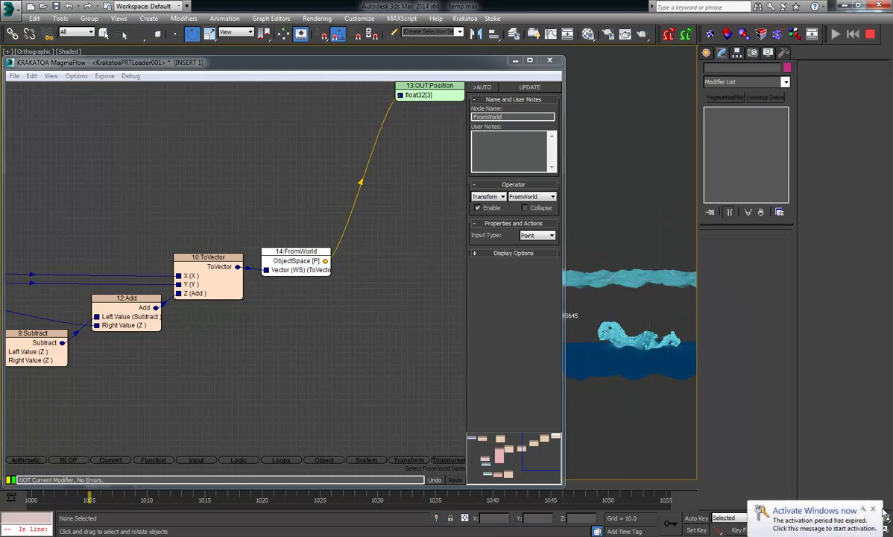
left_click(873, 511)
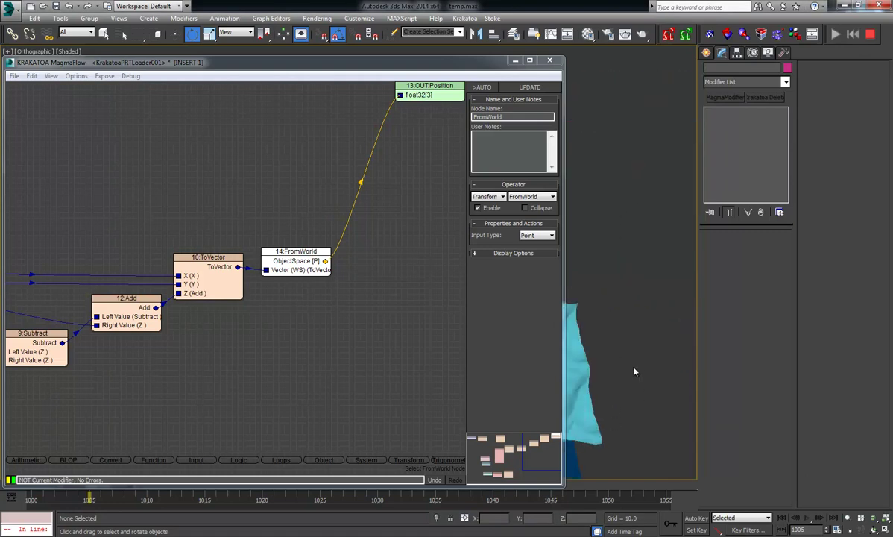
left_click(628, 337)
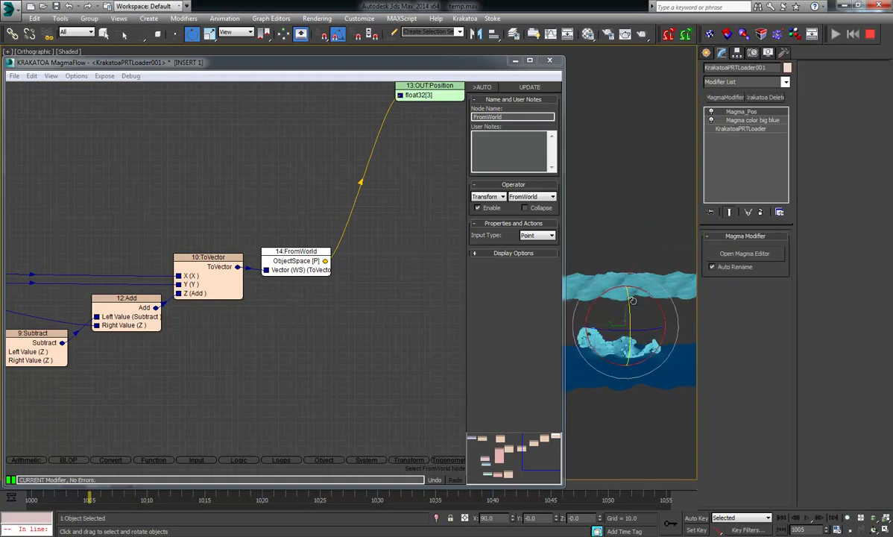
Step: Add a PRTViewportColor output node below the Position output
left_click(397, 367)
middle_click_drag(297, 371, 305, 288)
middle_click_drag(233, 324, 289, 291)
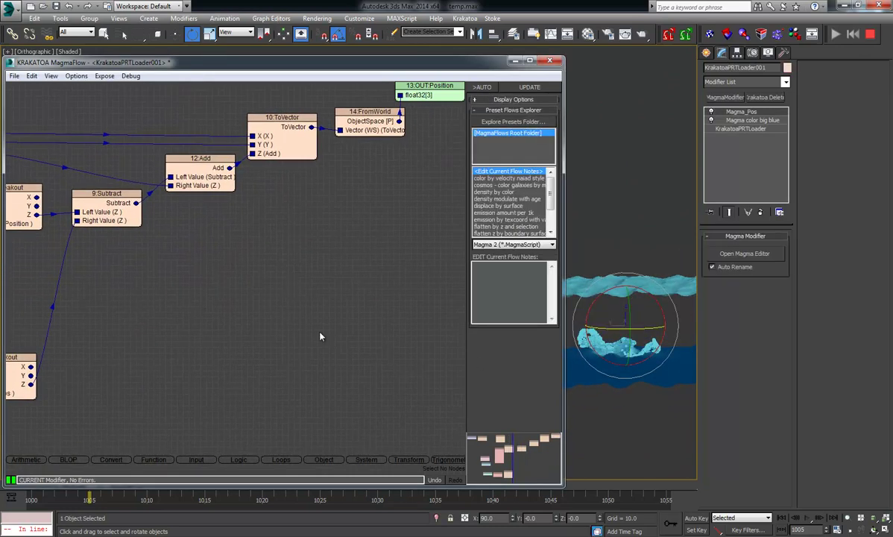
middle_click_drag(320, 337, 279, 312)
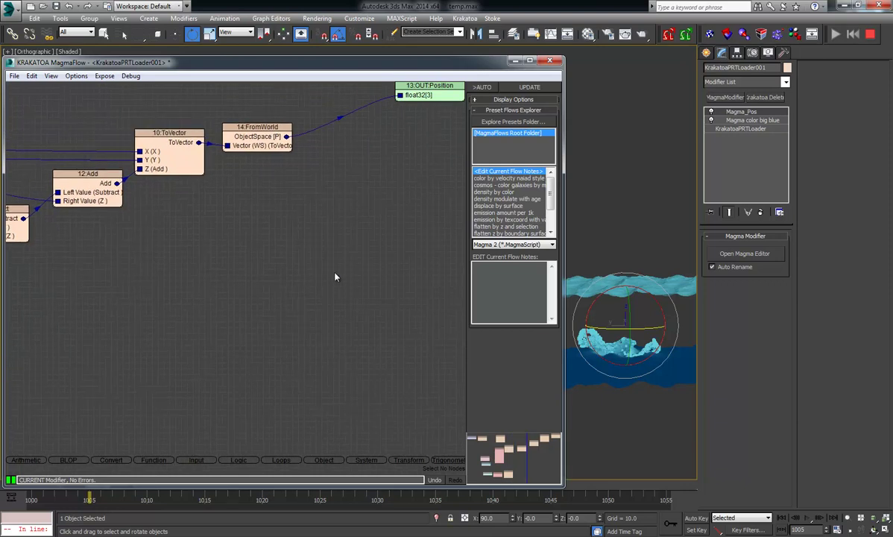
key("ctrl+o")
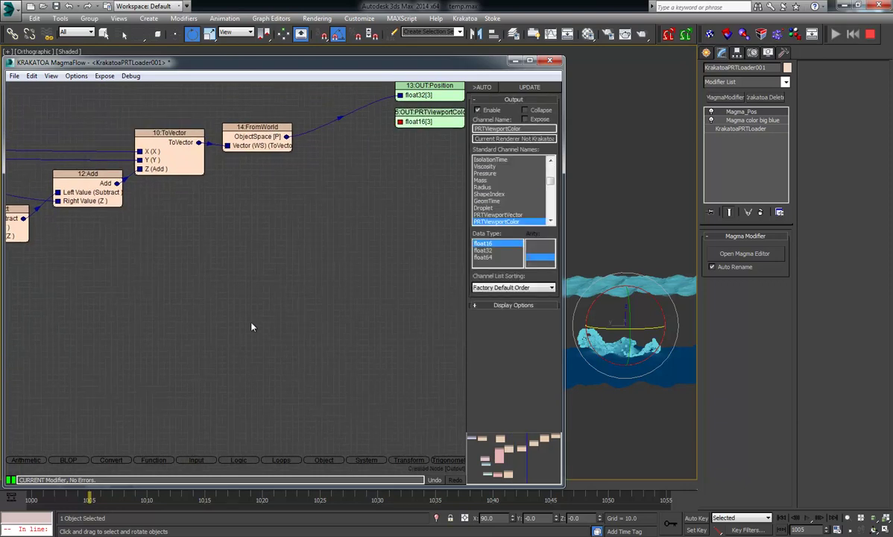
Step: Add a Blend node with vector inputs [0,0,0] and [1,1,1], and connect its output to the PRTViewportColor output
key("f")
left_click(352, 309)
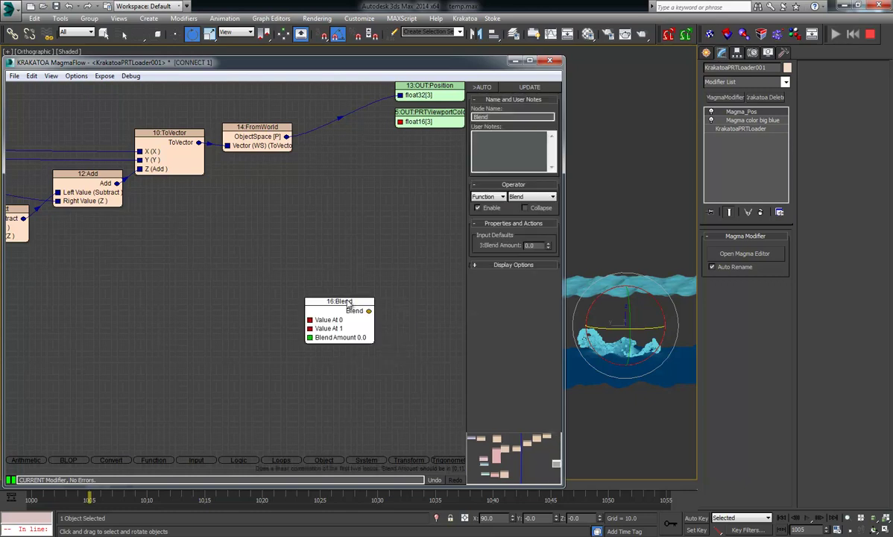
left_click_drag(349, 302, 325, 314)
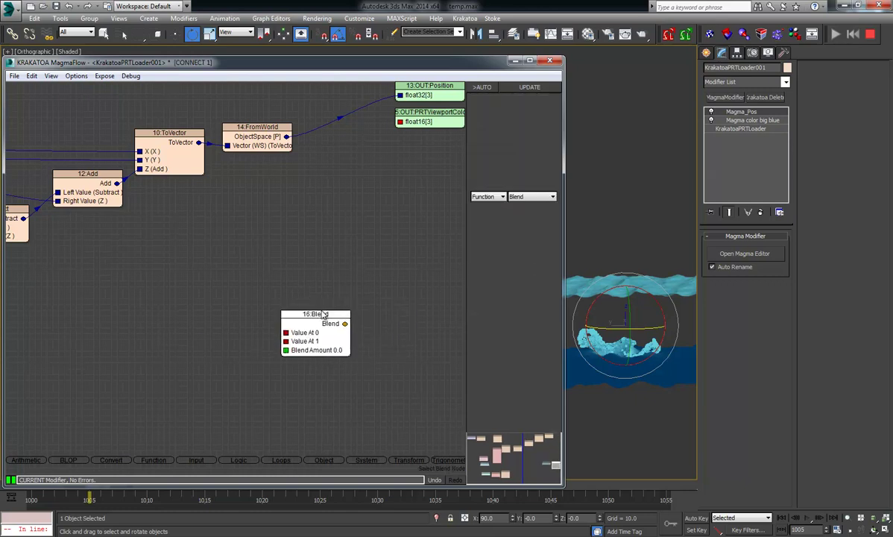
key("1")
key("2")
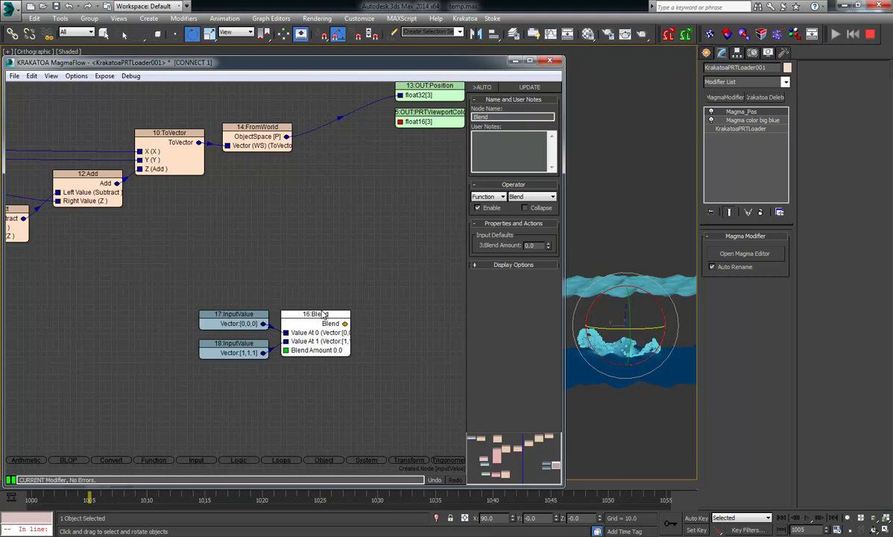
left_click_drag(324, 314, 402, 123)
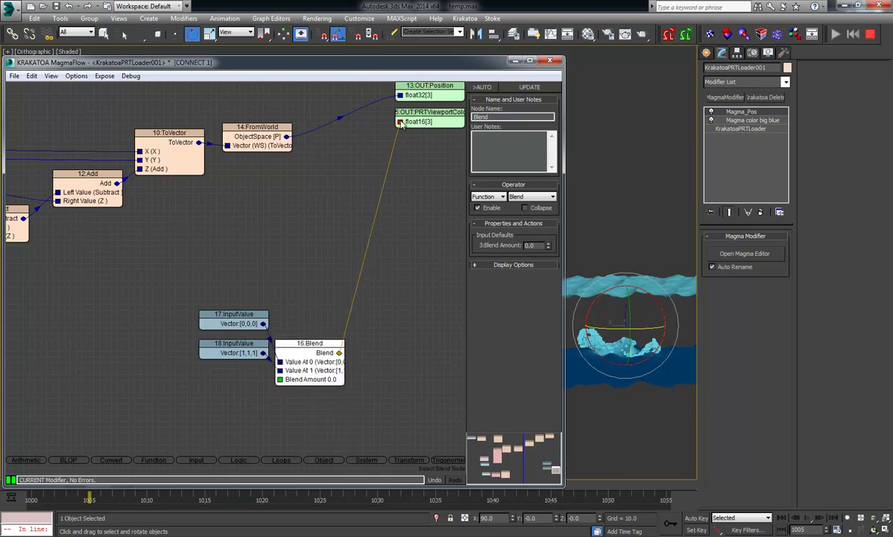
left_click_drag(308, 345, 331, 352)
left_click(159, 420)
Step: Add a Divide node below the Subtract node, feed its dividend from the Subtract output, and set its divisor to 20
middle_click_drag(147, 415, 314, 371)
middle_click_drag(235, 385, 144, 396)
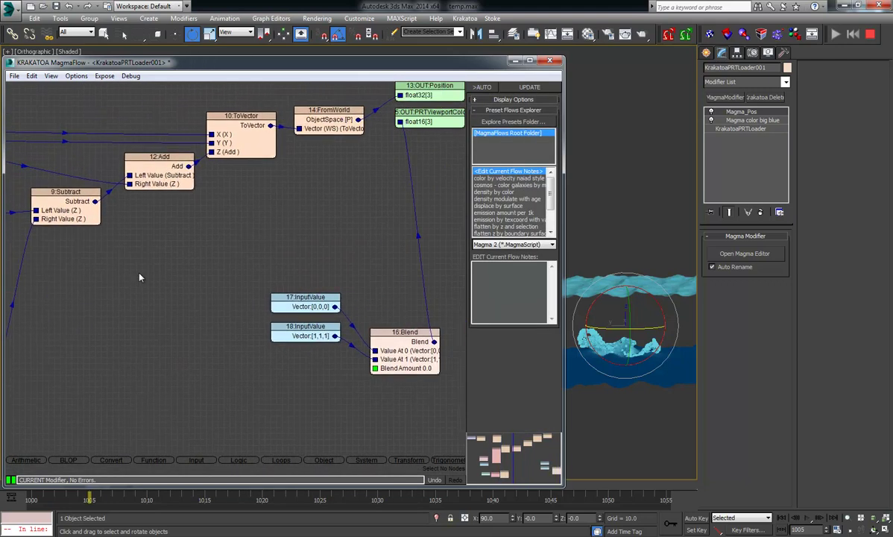
middle_click_drag(87, 205, 149, 195)
left_click_drag(147, 189, 136, 195)
middle_click_drag(231, 239, 153, 245)
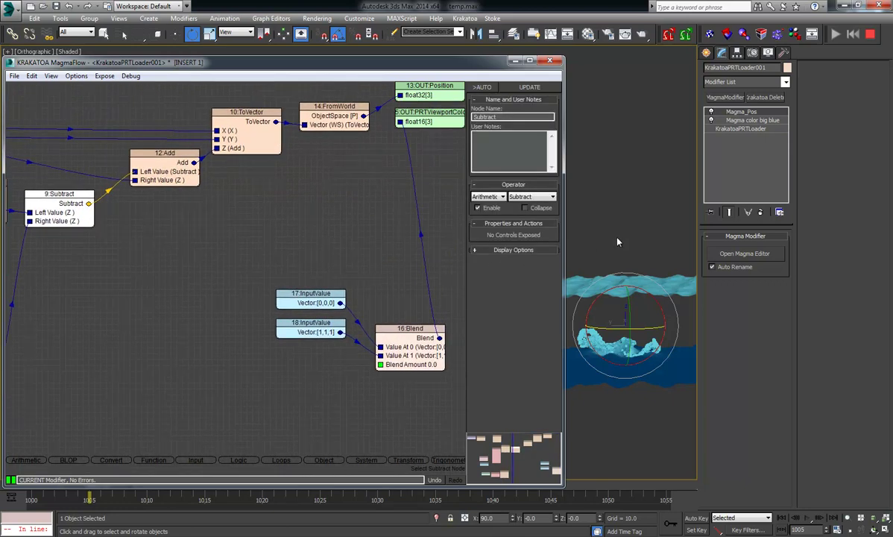
middle_click_drag(634, 267, 636, 267, "alt")
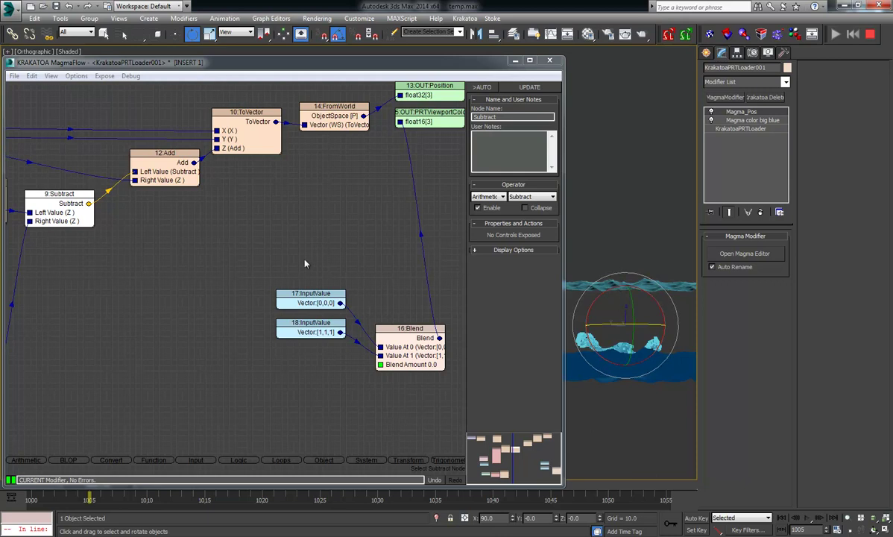
left_click(208, 293)
left_click(207, 293)
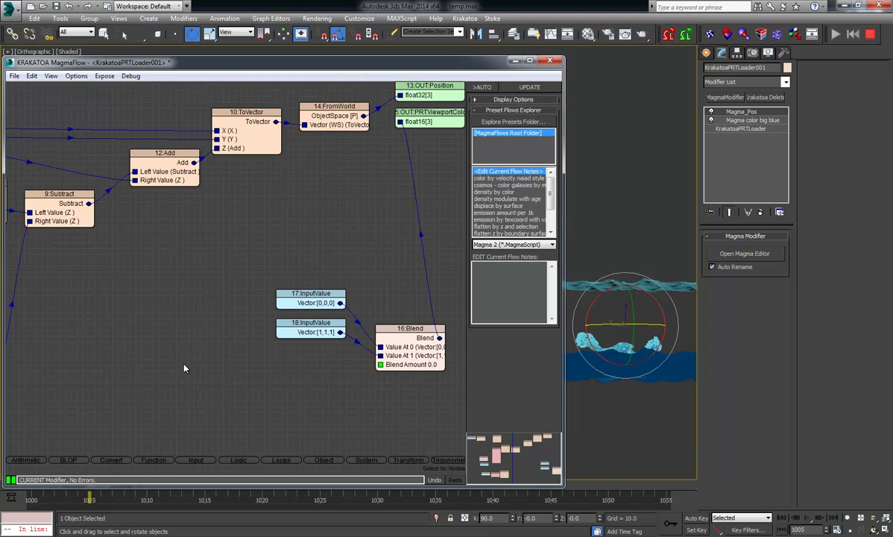
key("slash")
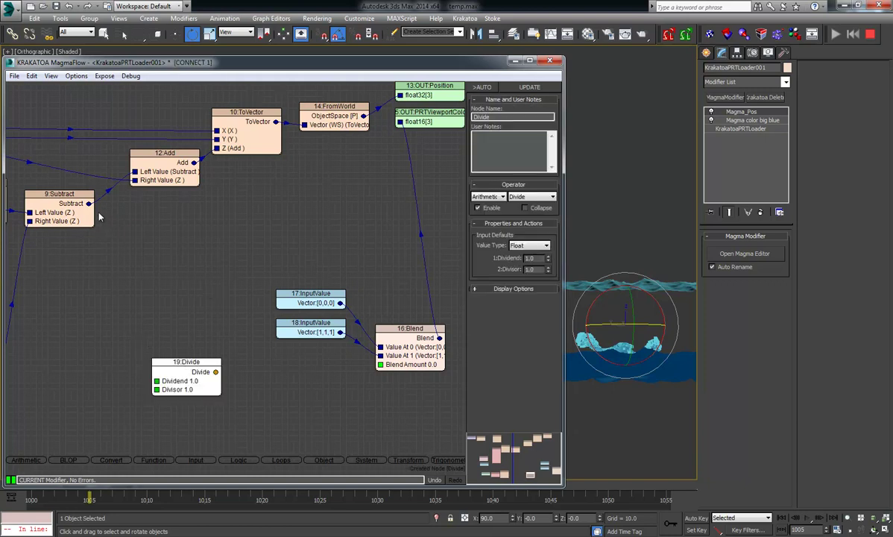
left_click_drag(88, 203, 213, 380)
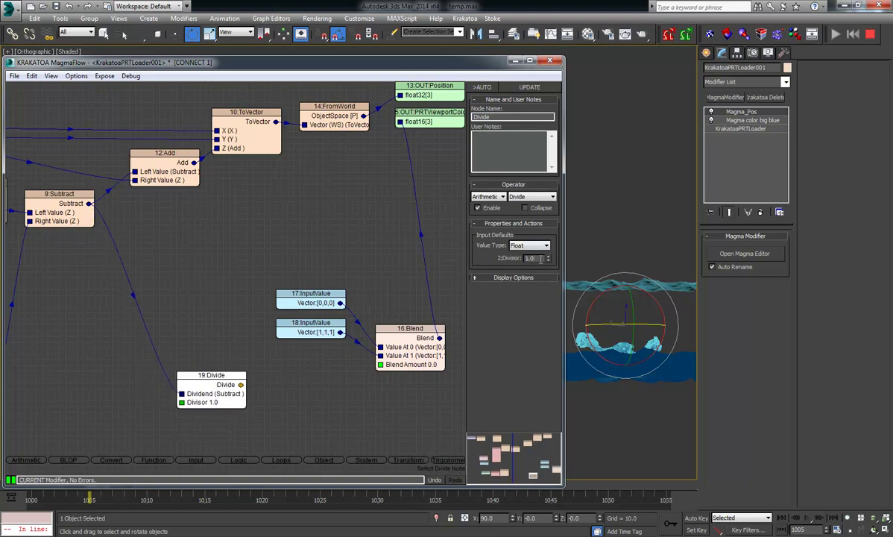
left_click(541, 258)
type("20")
key("Return")
left_click(305, 397)
left_click_drag(214, 387, 191, 388)
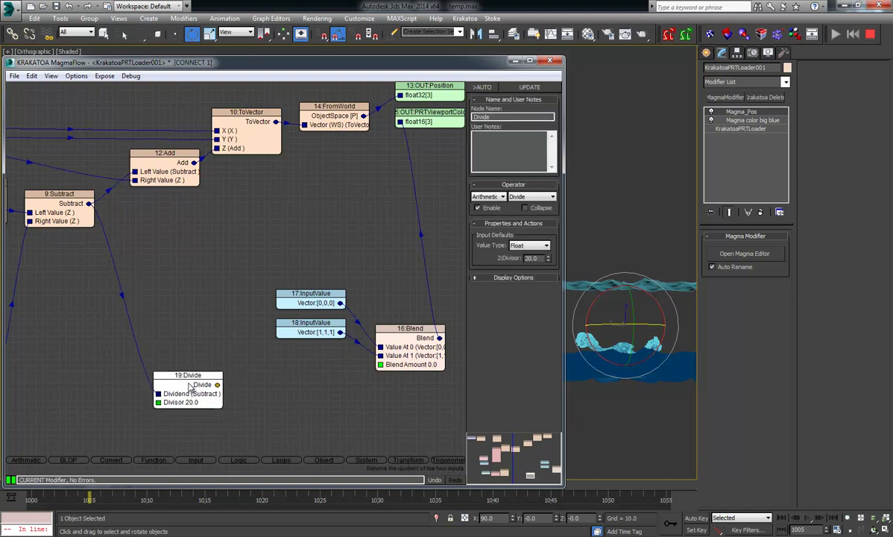
Step: Chain an Add node with right value 1 after the Divide node, followed by another Divide node with divisor 2
key("plus")
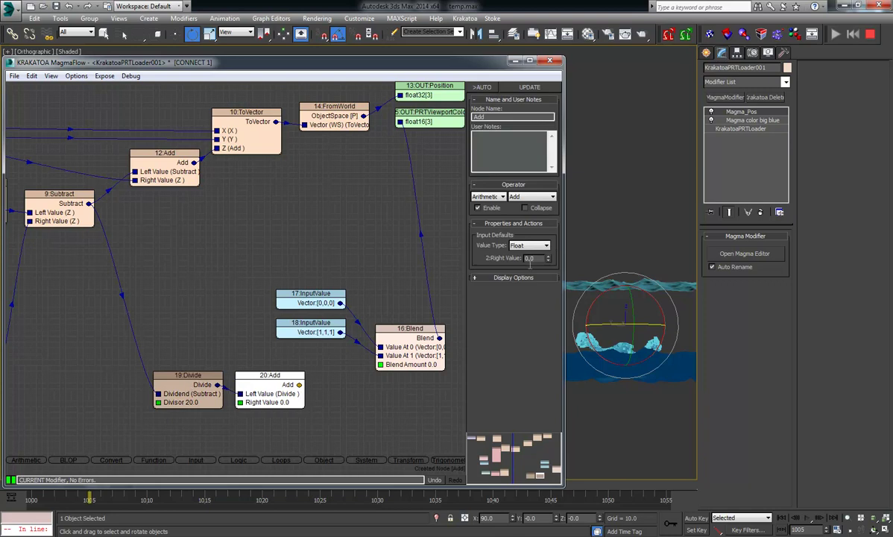
key("Return")
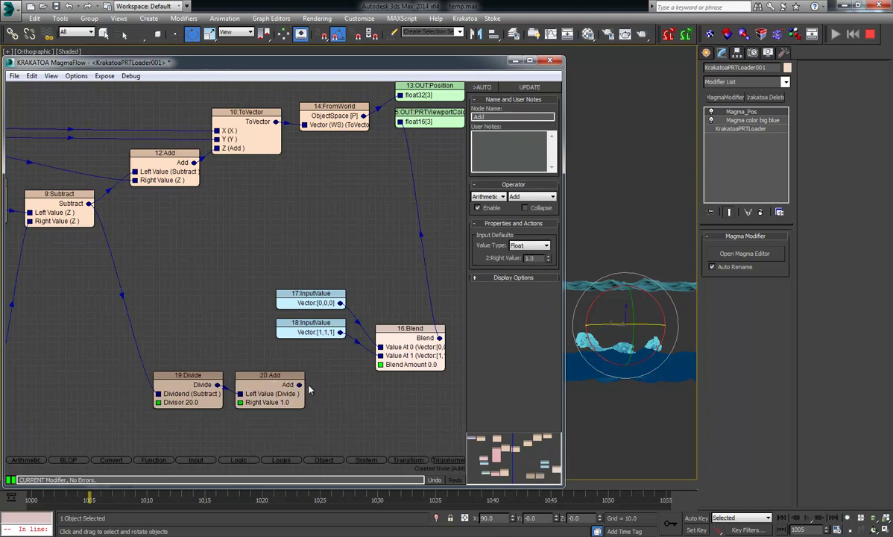
key("slash")
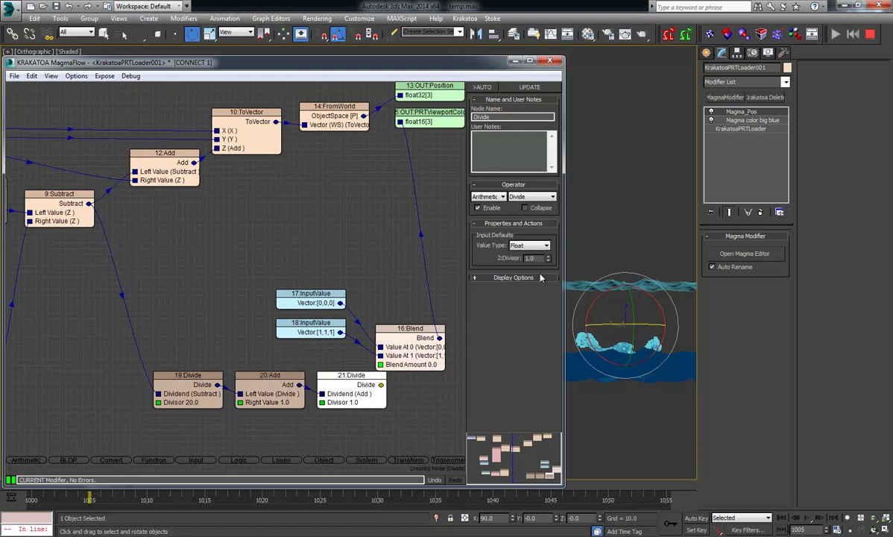
type("2")
key("Return")
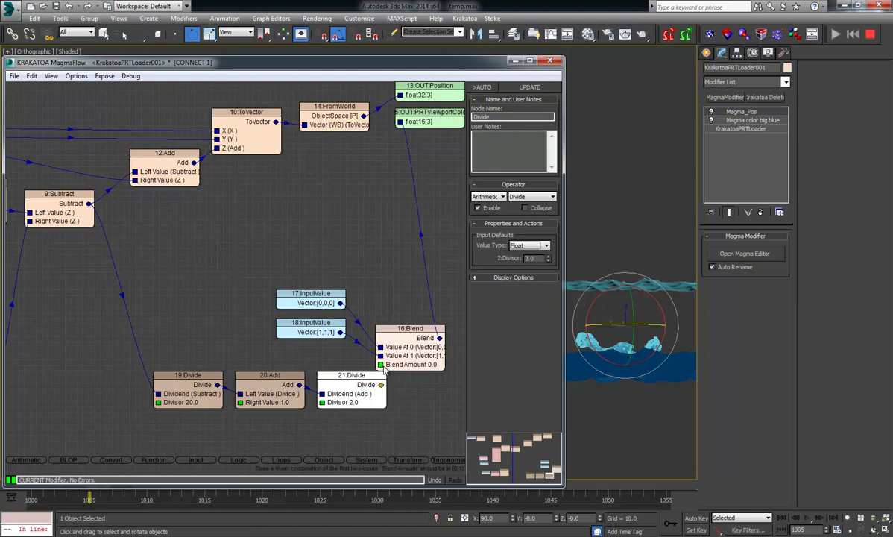
Step: Connect the last Divide node's output to the Blend node's Blend Amount, reposition the colour nodes, and update the flow
left_click_drag(383, 383, 381, 385)
middle_click_drag(304, 353, 210, 365)
left_click_drag(156, 287, 374, 387)
left_click_drag(334, 352, 357, 352)
left_click(337, 292)
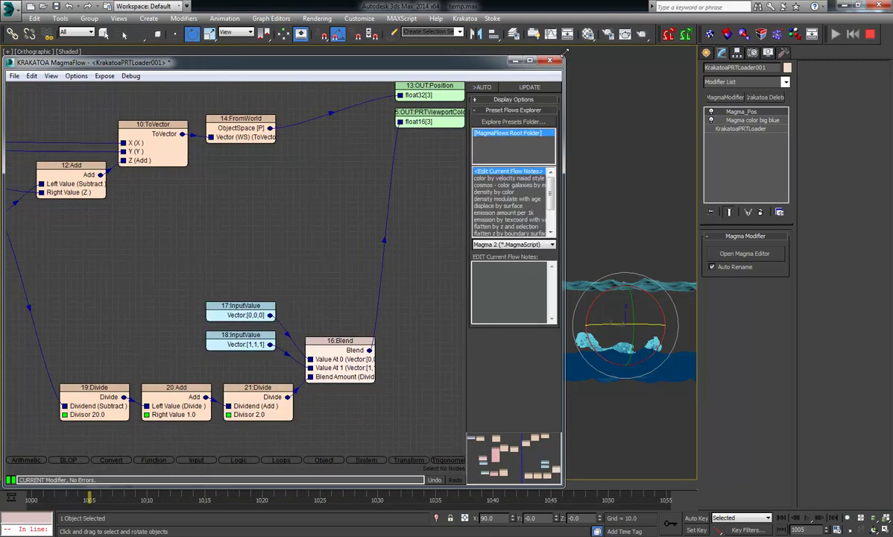
left_click(521, 88)
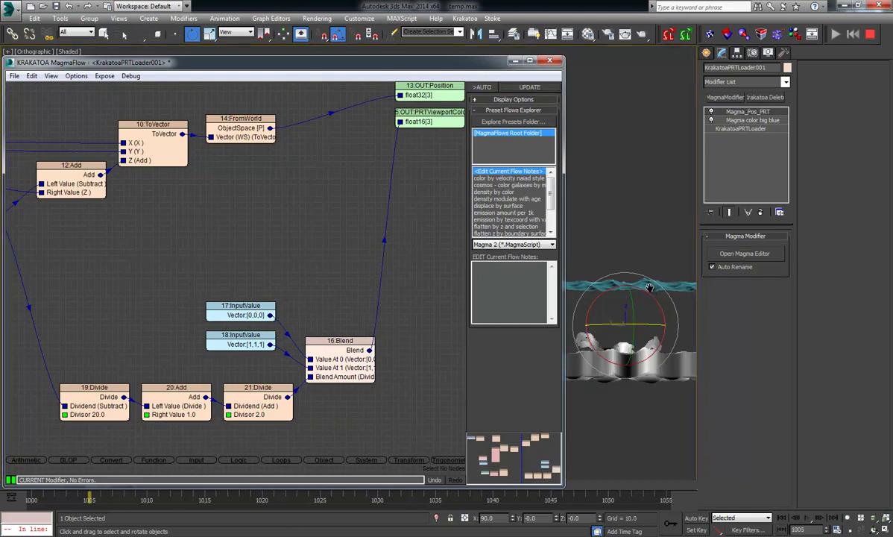
Step: Close the Magma editor and examine the displacement shading on the particles at frames 1013 and 1030
middle_click_drag(646, 283, 607, 307)
left_click(550, 62)
middle_click_drag(515, 214, 120, 302)
scroll(120, 302, "up", 3)
middle_click_drag(308, 340, 342, 254)
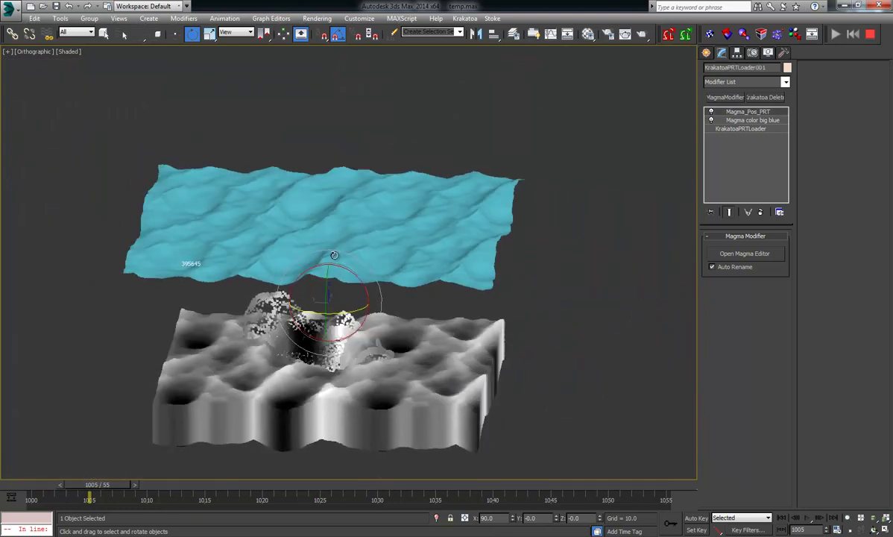
mouse_move(336, 254)
middle_mouse_down("alt")
mouse_move(334, 242)
mouse_move(333, 256)
middle_mouse_up("alt")
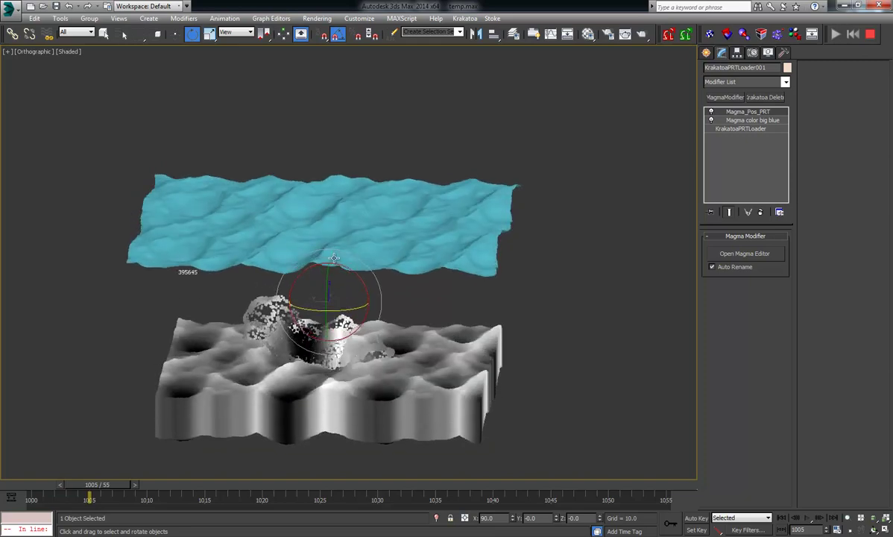
middle_click_drag(409, 236, 380, 227, "alt")
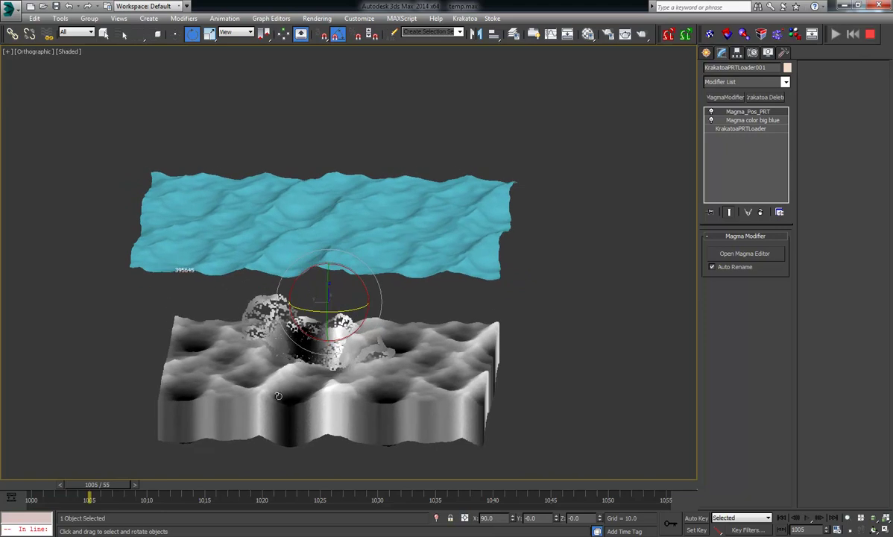
left_click(194, 492)
left_click_drag(195, 487, 195, 487)
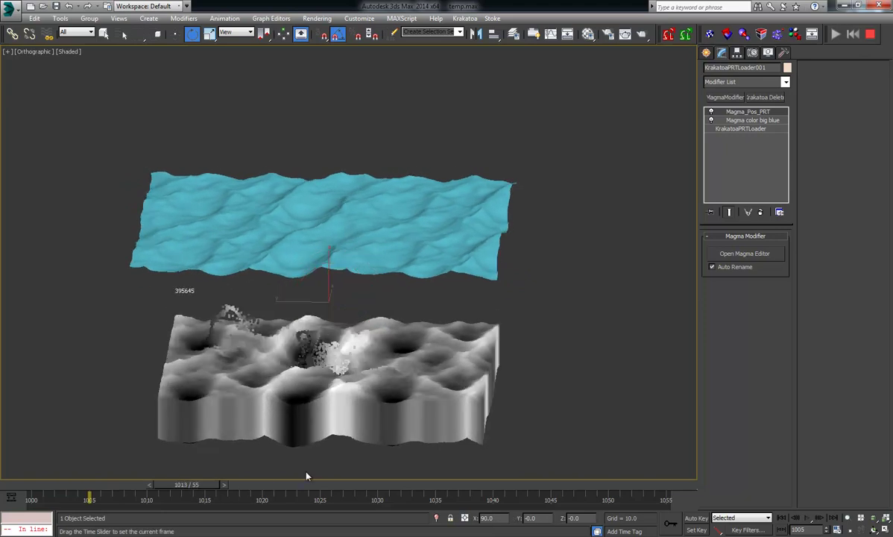
mouse_move(413, 393)
middle_mouse_down("alt")
mouse_move(374, 375)
mouse_move(422, 388)
middle_mouse_up("alt")
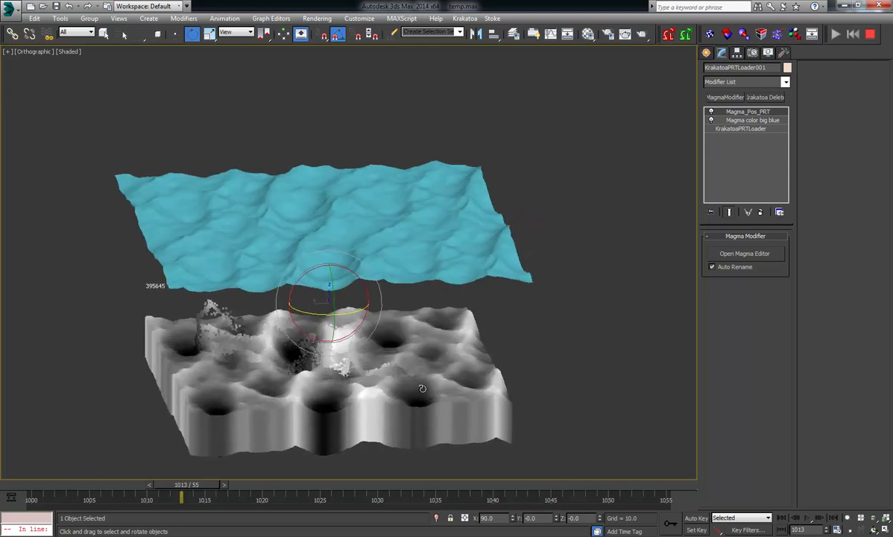
left_click(387, 484)
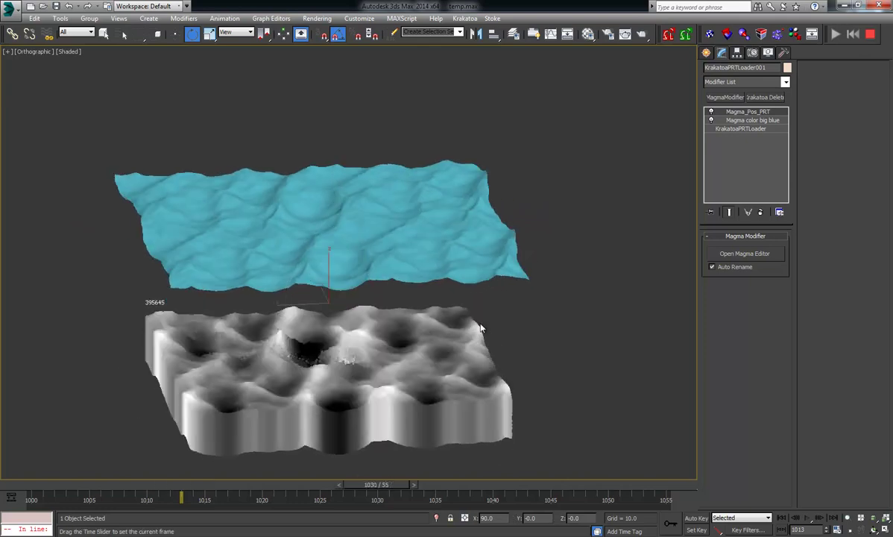
Step: Set the ocean plane's Wave Height to 60 and Choppiness to 0.4, and advance to frame 1031 to refresh the particles
left_click(475, 198)
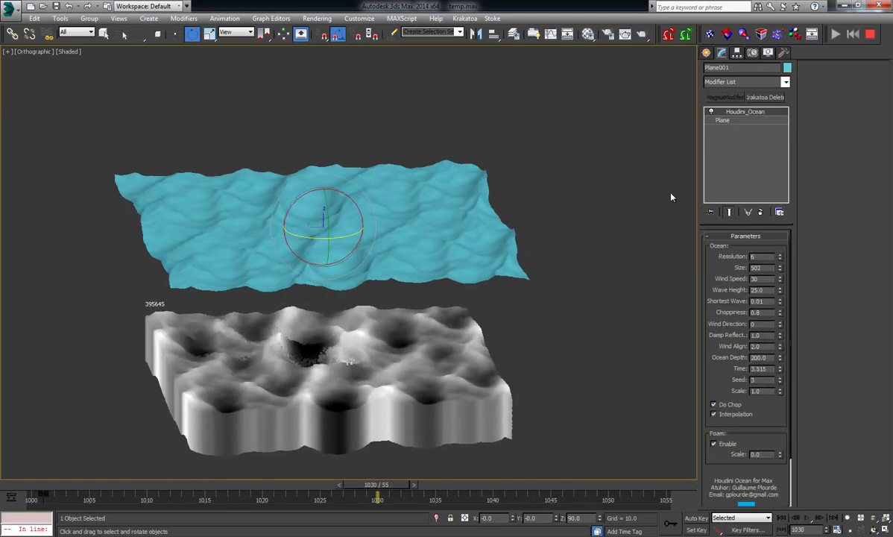
double_click(766, 289)
type("60")
key("Return")
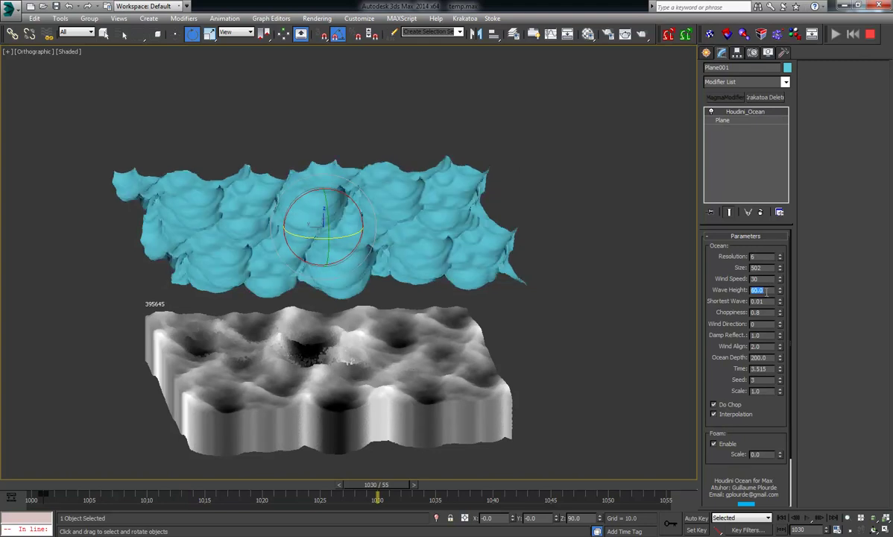
left_click(770, 312)
key("Return")
type("0.4")
key("Return")
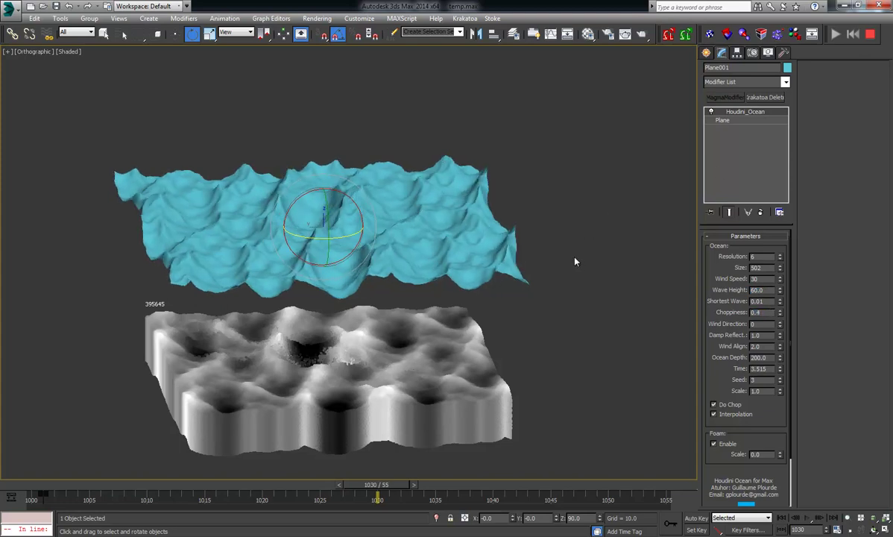
key("period")
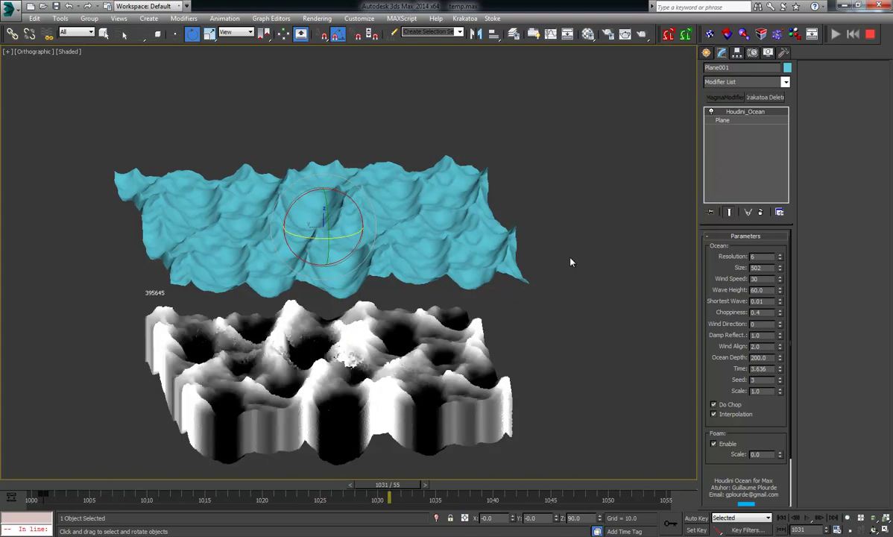
middle_click_drag(554, 270, 462, 319, "alt")
Step: Set the divisor of the PRT loader flow's first Divide node to 60 and advance to frame 1032 to refresh the particles
left_click(568, 281)
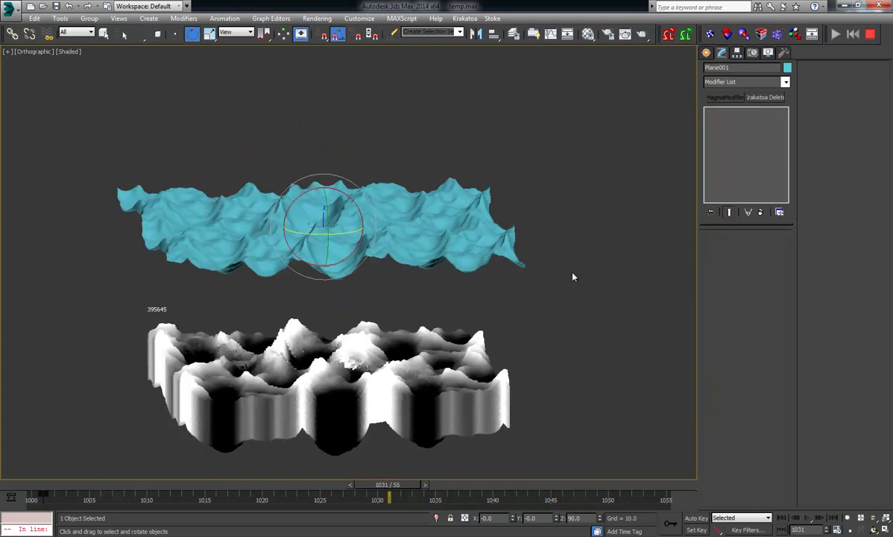
left_click(499, 367)
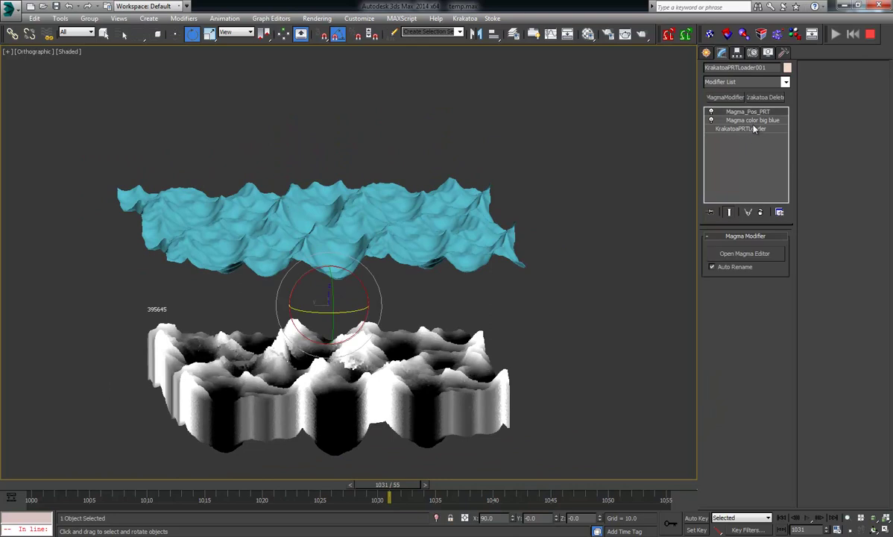
left_click(764, 255)
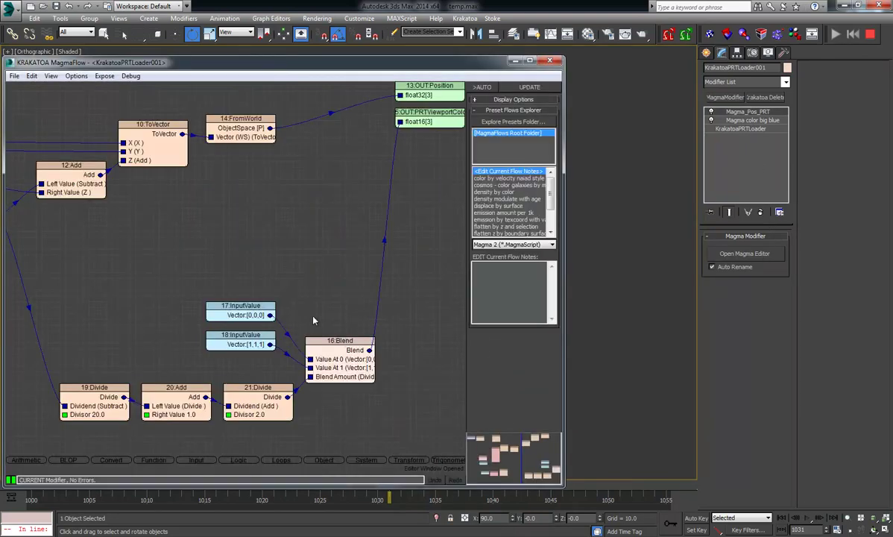
mouse_move(253, 304)
middle_mouse_down()
mouse_move(309, 303)
mouse_move(244, 311)
middle_mouse_up()
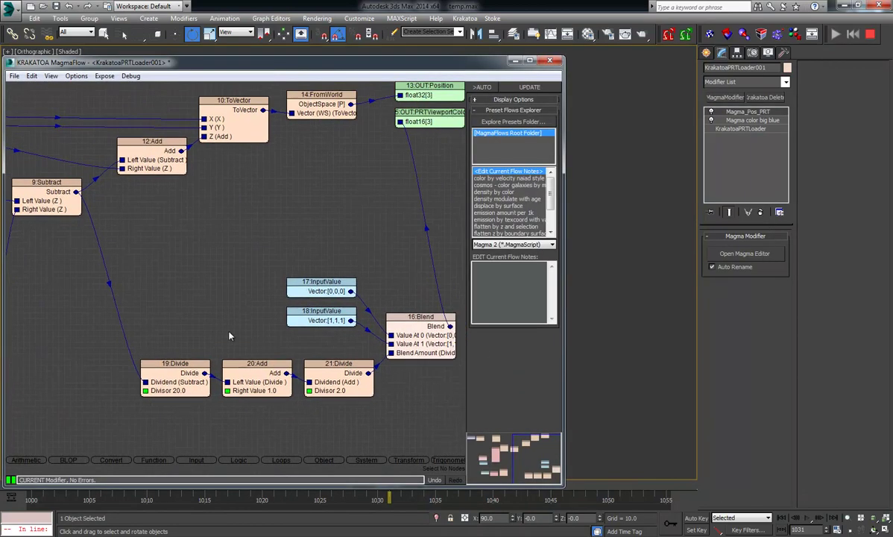
left_click(196, 364)
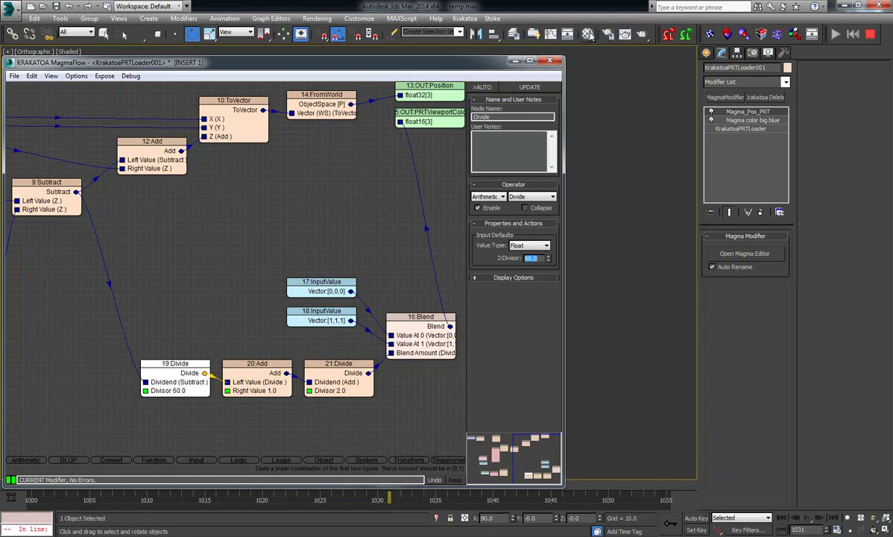
left_click(516, 60)
middle_click_drag(421, 277, 453, 274)
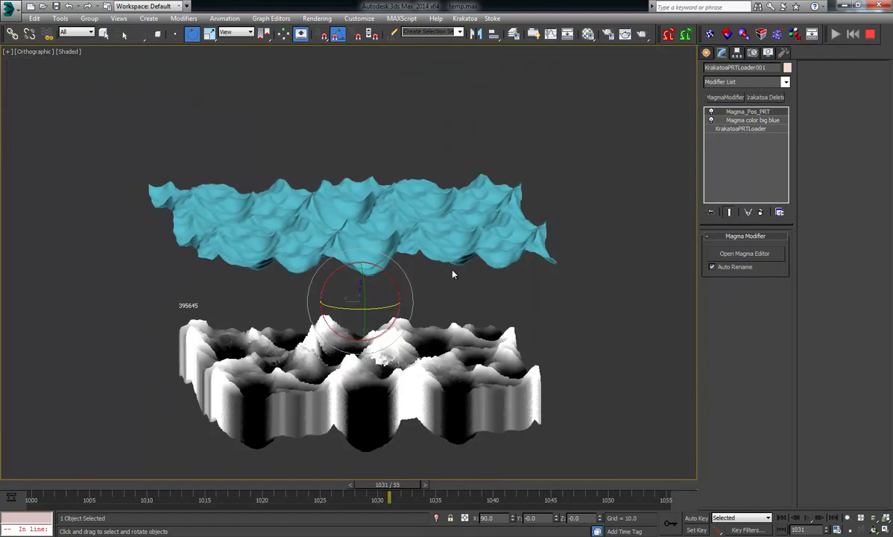
key("period")
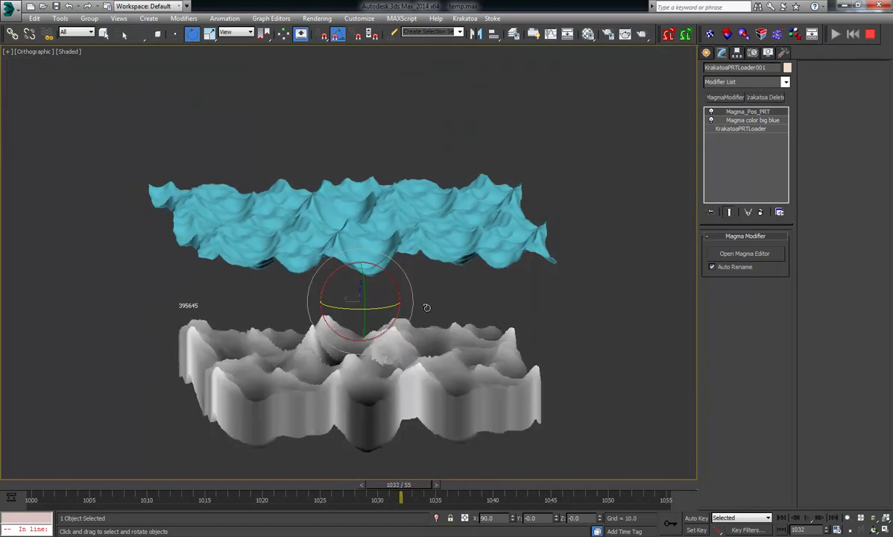
Step: Examine the rescaled displacement shading on the particles at frames 1047 and 1011
middle_click_drag(425, 316, 398, 427, "alt")
left_click_drag(408, 486, 573, 486)
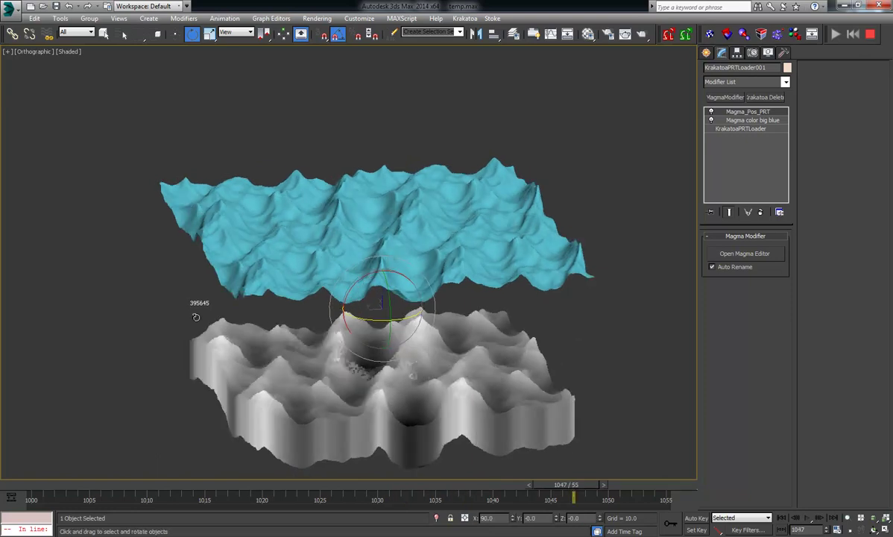
left_click(172, 485)
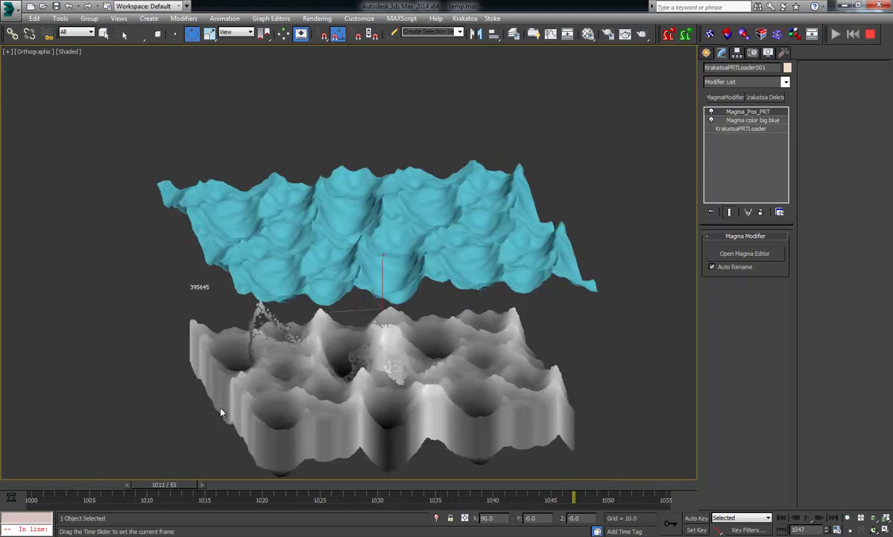
Step: Create a Frost object with an icon size of about 529 in the empty space beside the particle fluid
middle_click_drag(437, 347, 294, 362)
scroll(294, 362, "down", 2)
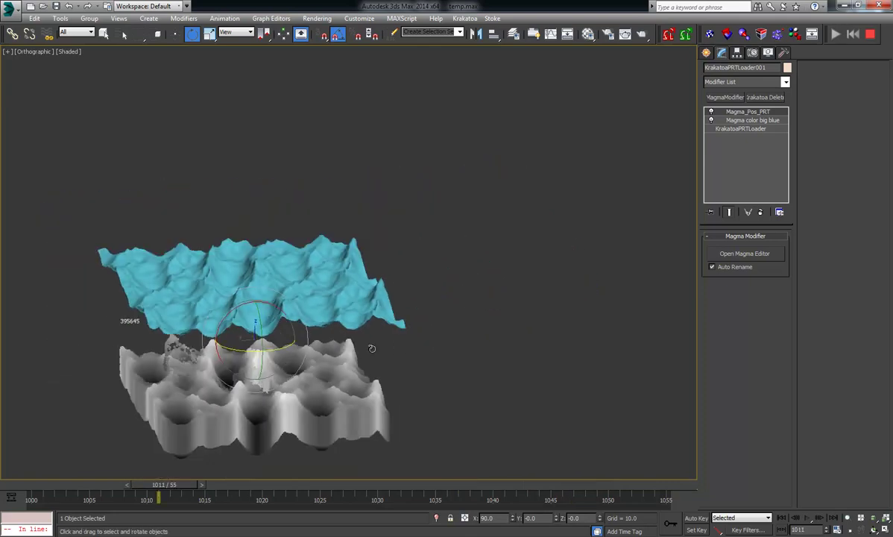
left_click(498, 306)
type("x")
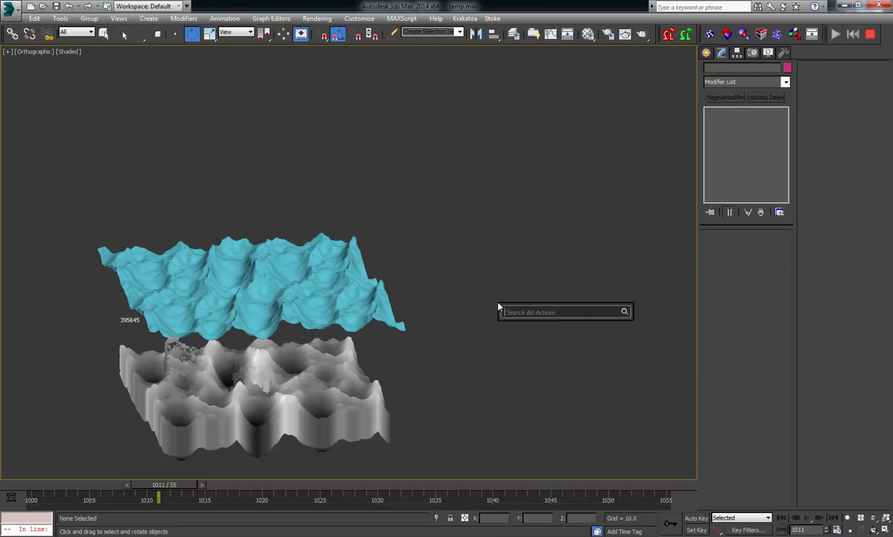
type("frs")
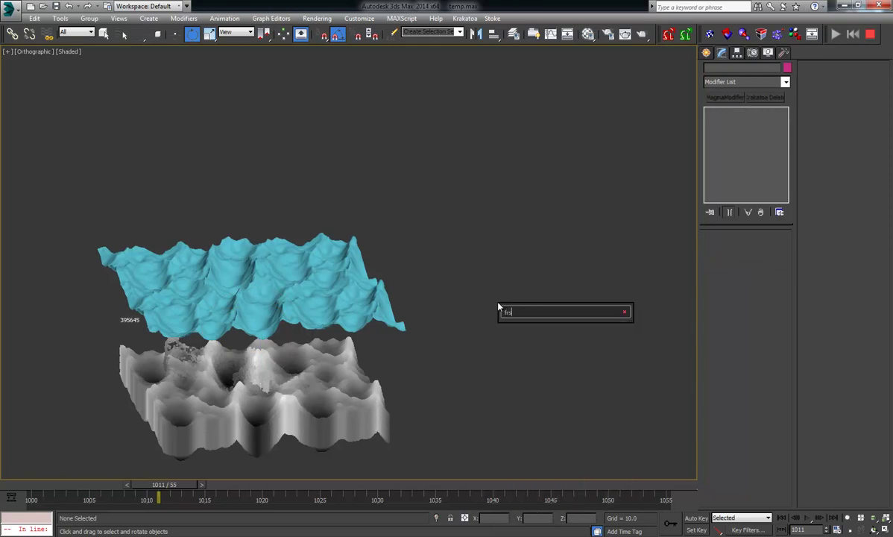
key("BackSpace")
type("ost")
key("Return")
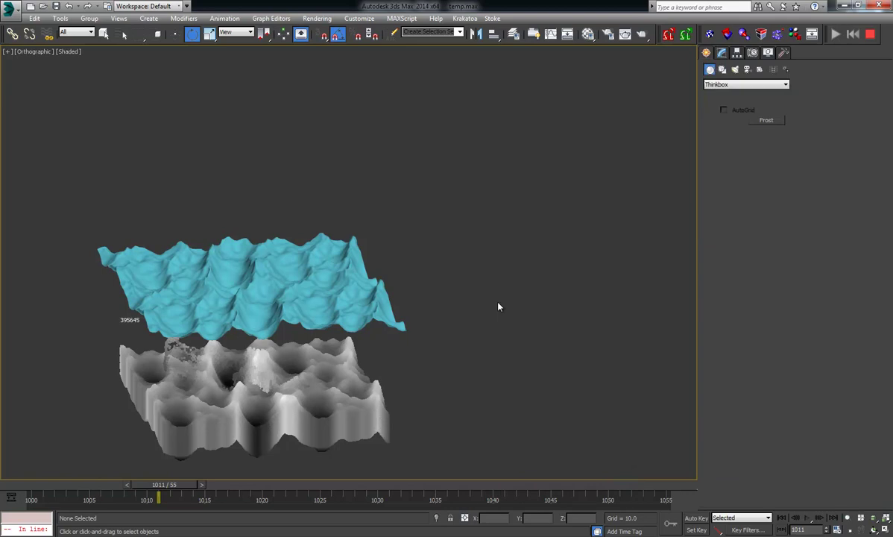
left_click_drag(520, 324, 549, 348)
key("1")
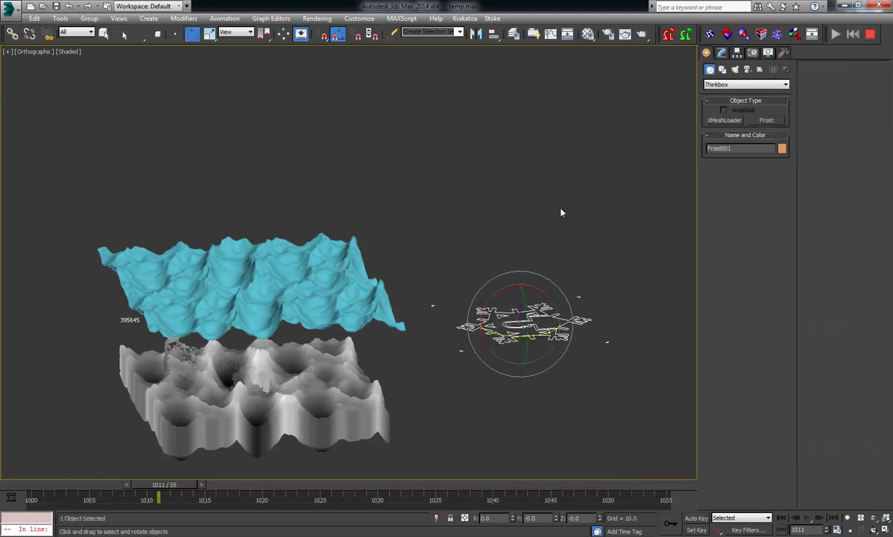
Step: Add KrakatoaPRTLoader001 to the Frost object's particle objects and isolate the Frost mesh
left_click(727, 375)
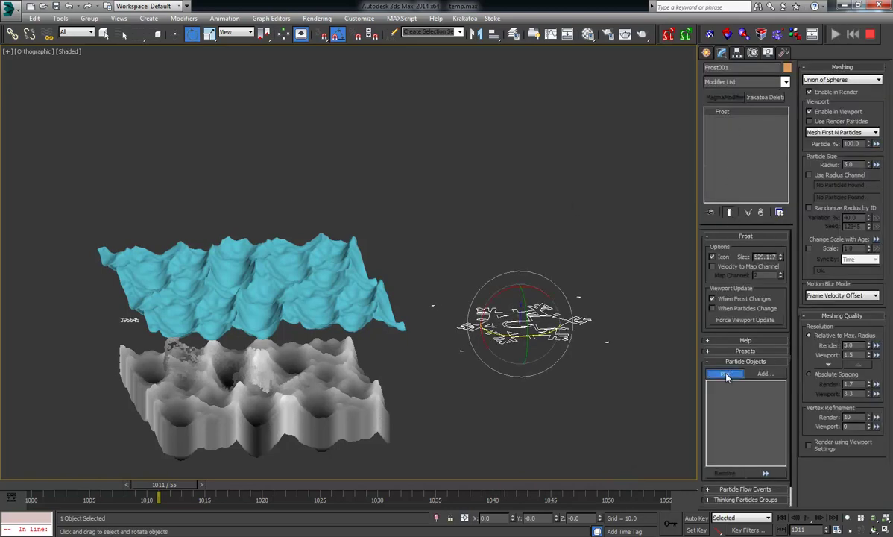
left_click(308, 427)
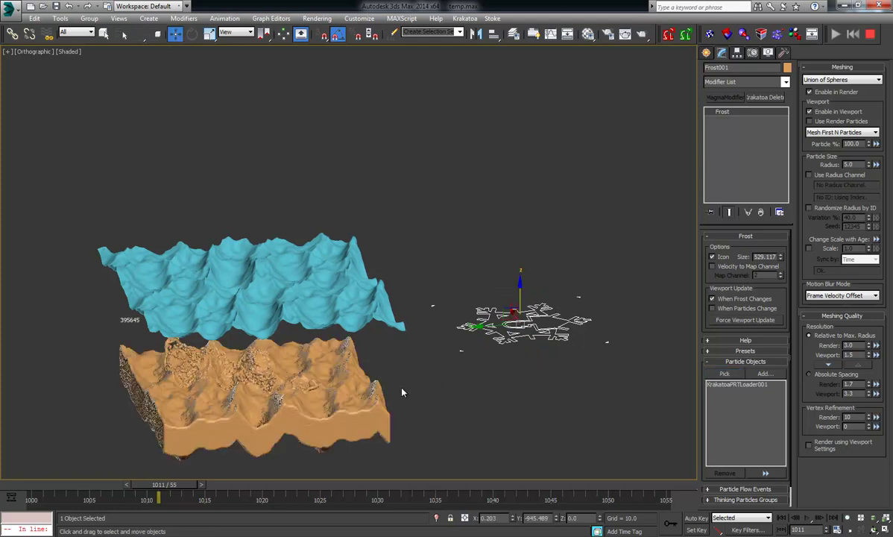
middle_click_drag(402, 389, 422, 381)
key("alt+q")
Step: Set the Frost object's meshing method to Zhu/Bridson
middle_click_drag(391, 354, 477, 395)
middle_click_drag(420, 359, 625, 301, "alt")
left_click(841, 79)
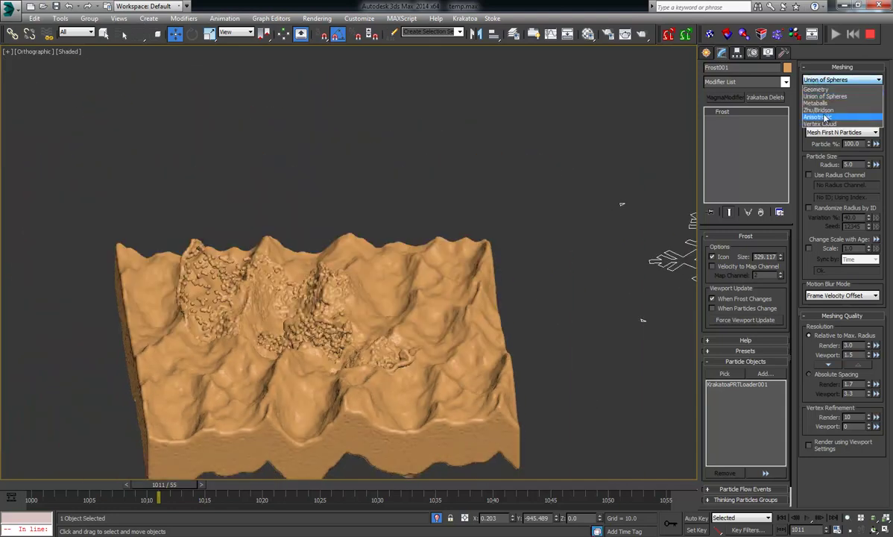
left_click(825, 117)
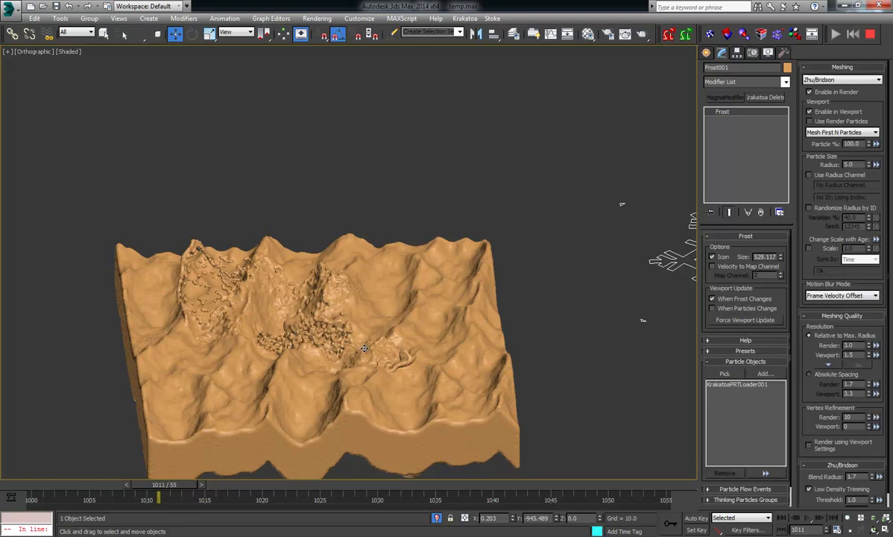
Step: Examine the shape of the Frost fluid mesh at frames 1018 and 1031
left_click(243, 485)
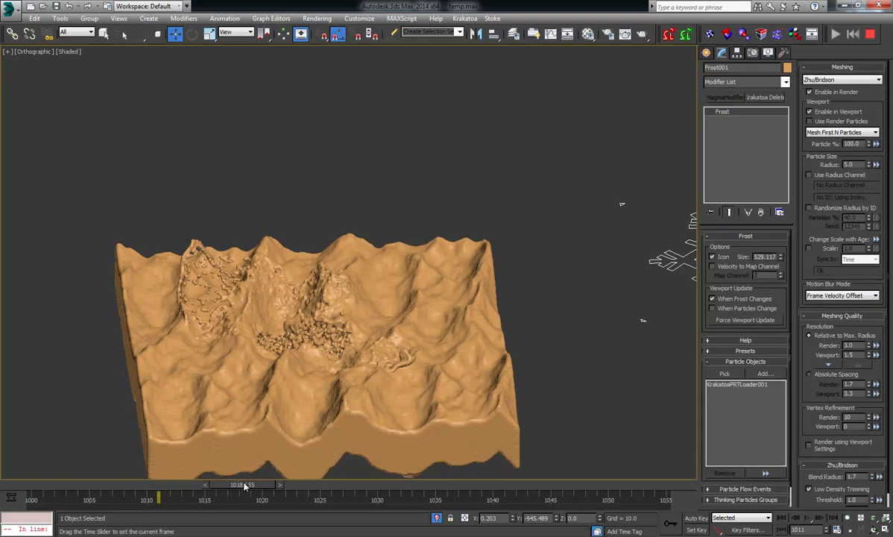
middle_click_drag(382, 356, 414, 312, "alt")
left_click(392, 486)
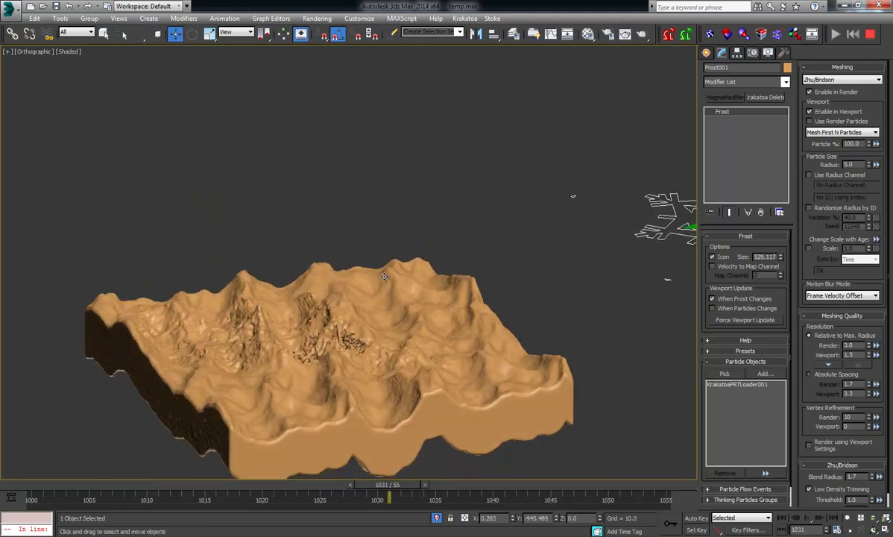
middle_click_drag(389, 289, 373, 302, "alt")
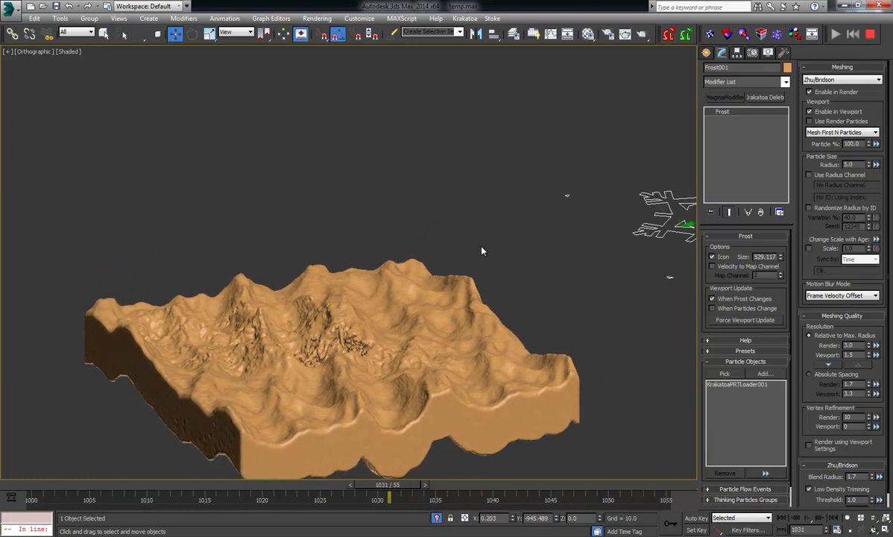
middle_click_drag(495, 292, 479, 242)
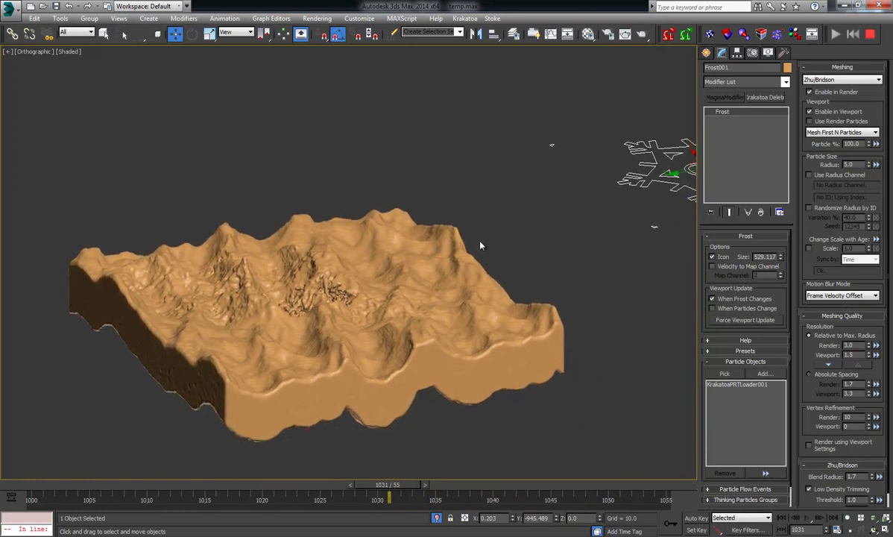